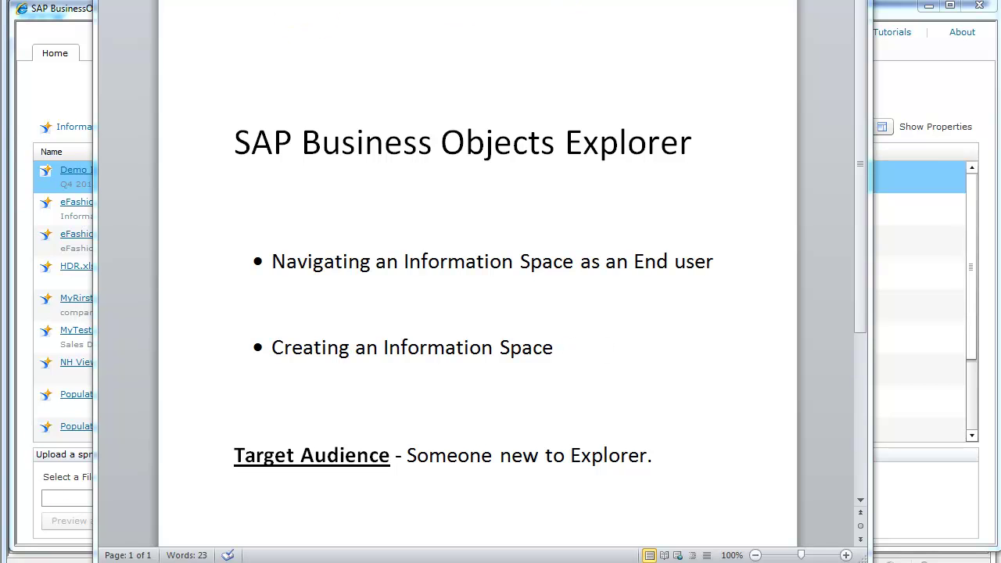
# - Switch to the SAP BusinessObjects Explorer user guide PDF and read sections 2.1 and 2.2 on Explorer and Information Spaces
pyautogui.hotkey('alt', 'Tab')
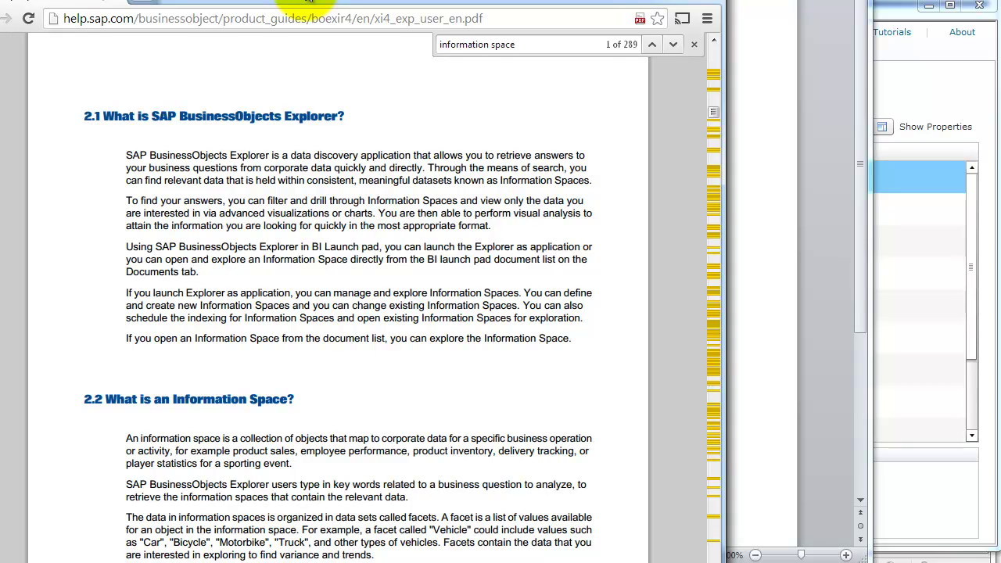
pyautogui.click(289, 18)
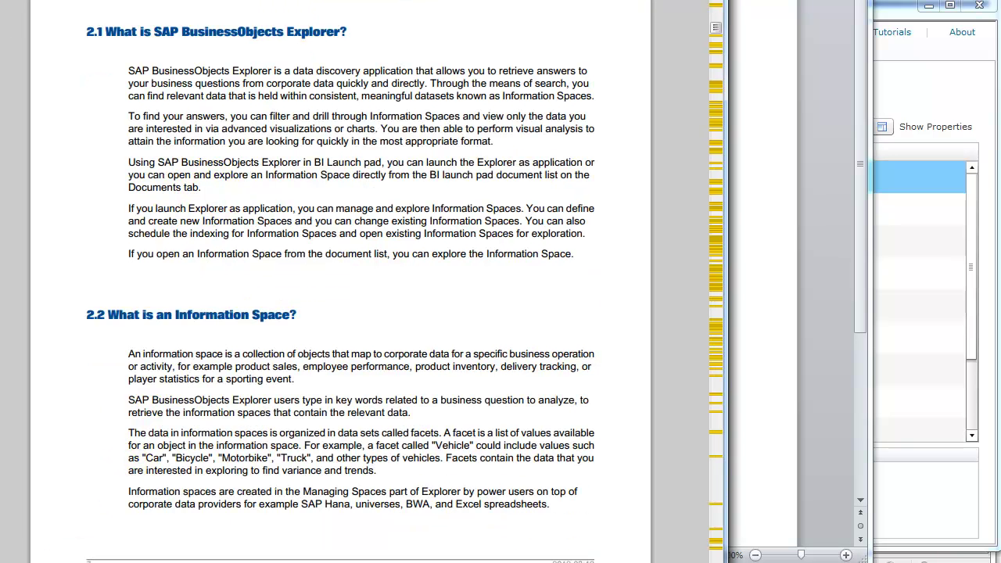
# - Switch to the BI launch pad and launch the Explorer application from it
pyautogui.click(86, 547)
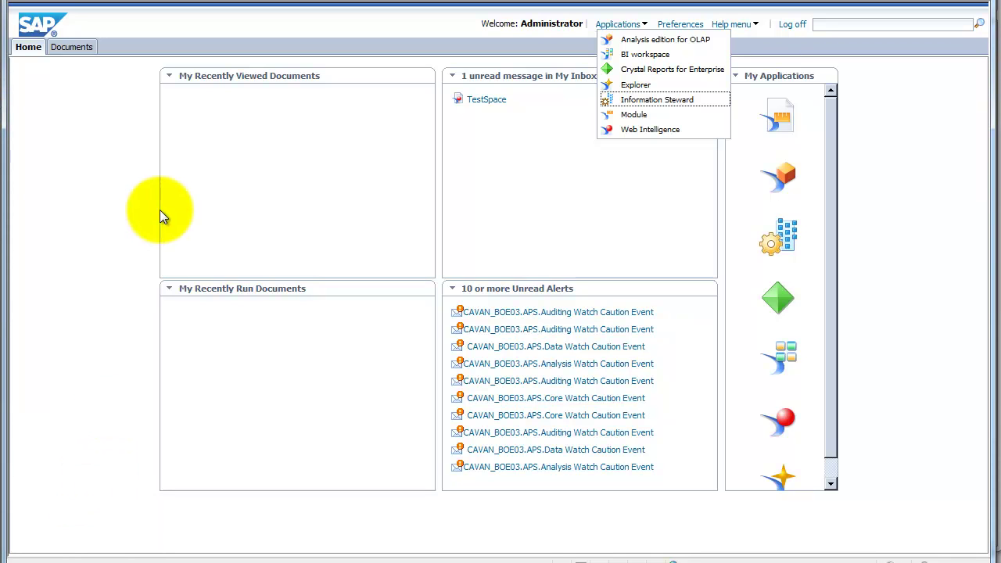
pyautogui.click(287, 148)
pyautogui.click(639, 31)
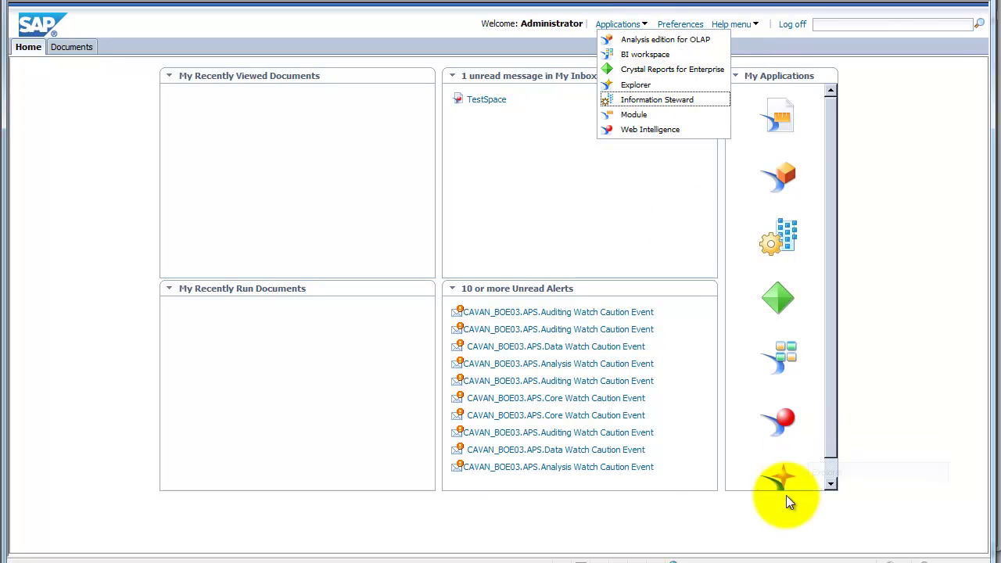
pyautogui.click(784, 474)
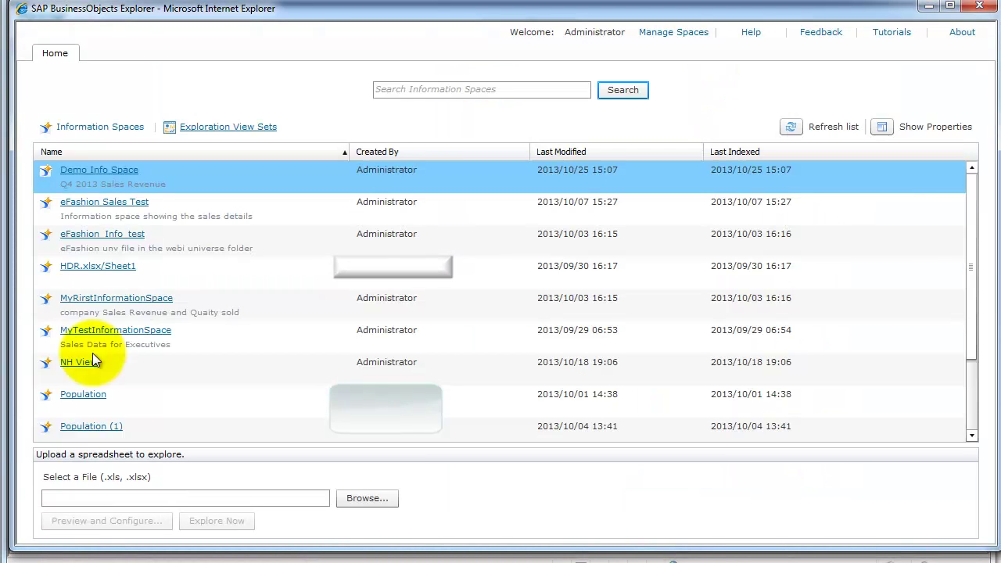
pyautogui.moveTo(299, 13); pyautogui.dragTo(293, 8)
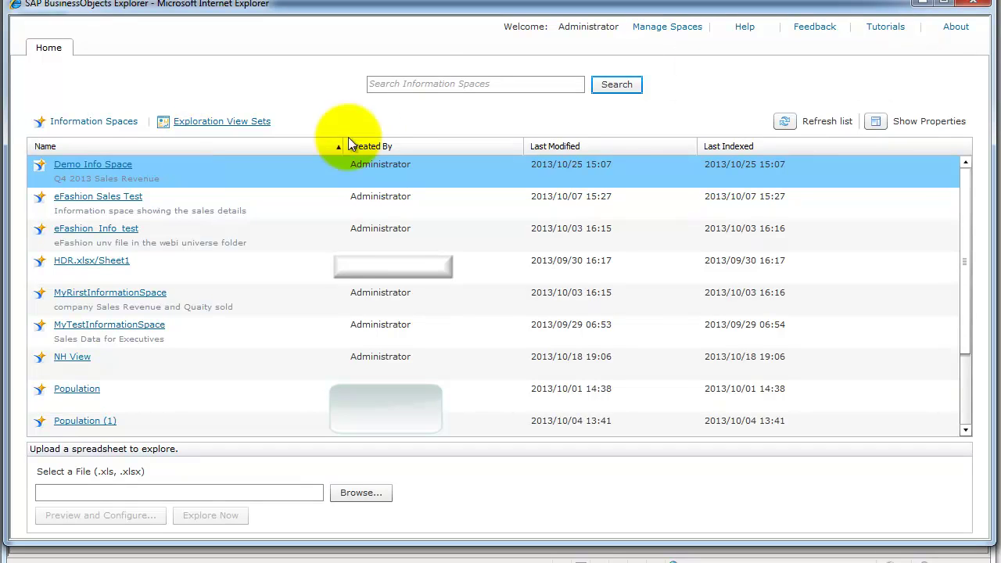
# - Search the information spaces for "sales revenue in new york"
pyautogui.click(428, 88)
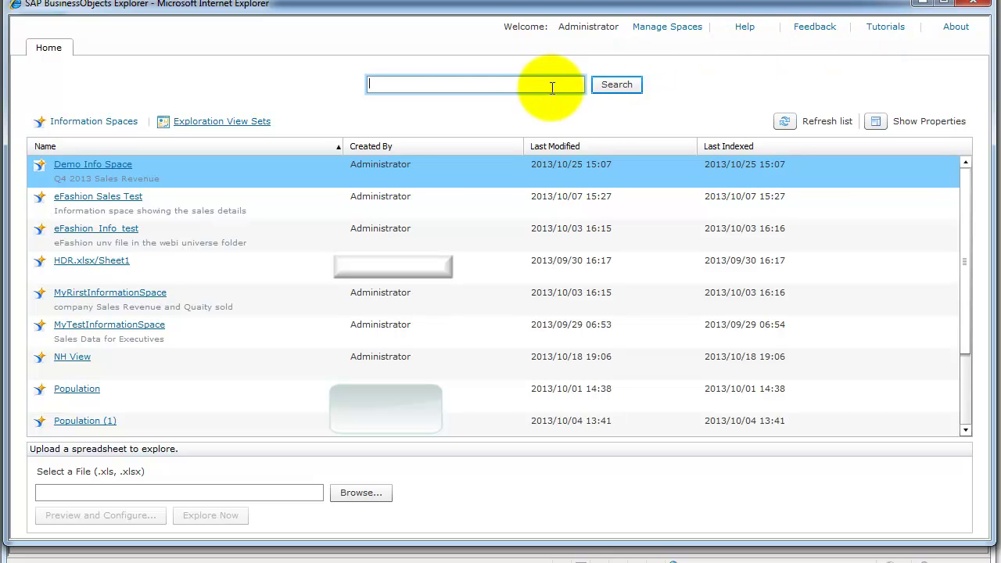
pyautogui.write('sales revenue in new york')
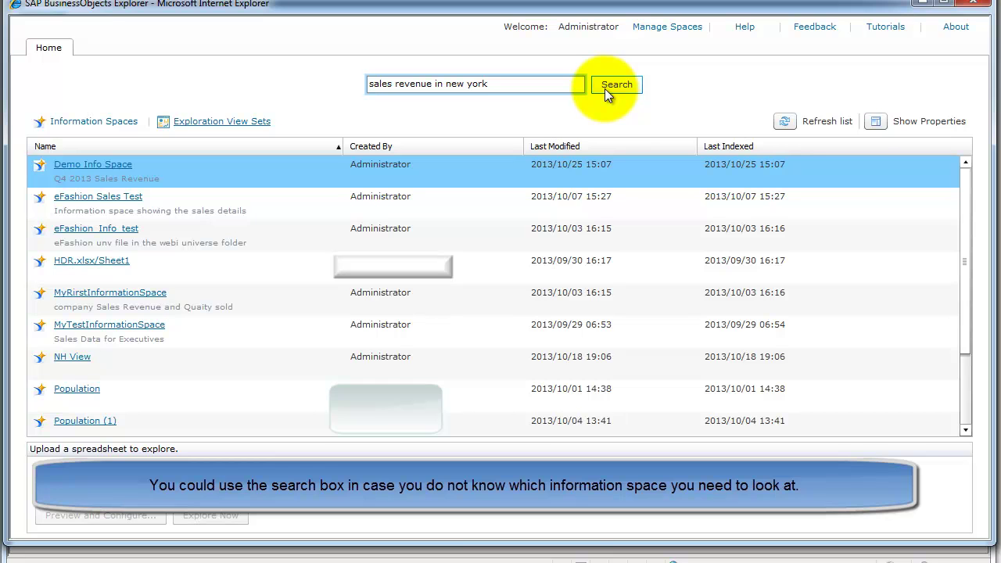
pyautogui.click(605, 89)
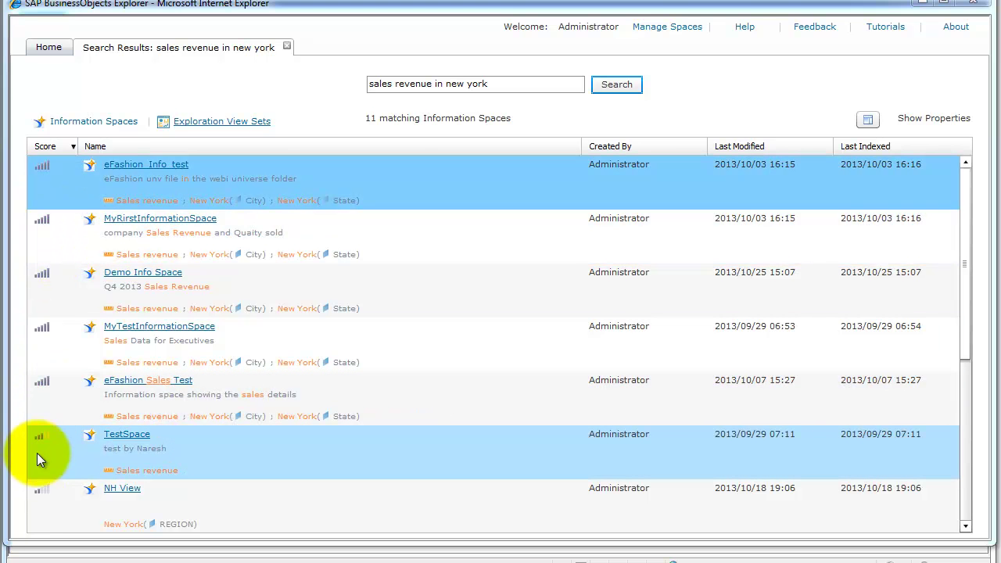
# - Review the relevance scores of the search results and open Demo Info Space for exploration
pyautogui.moveTo(39, 440)
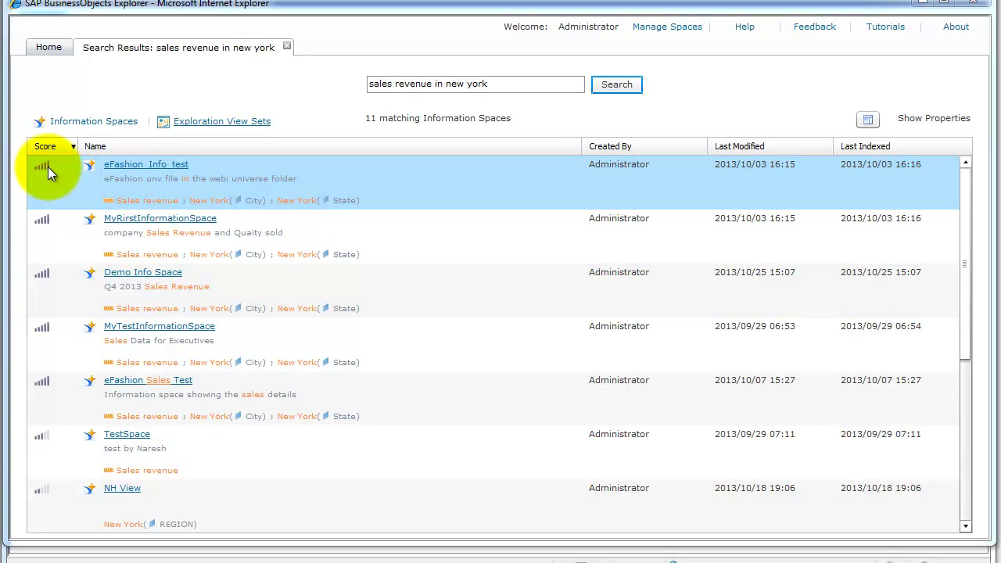
pyautogui.click(47, 167)
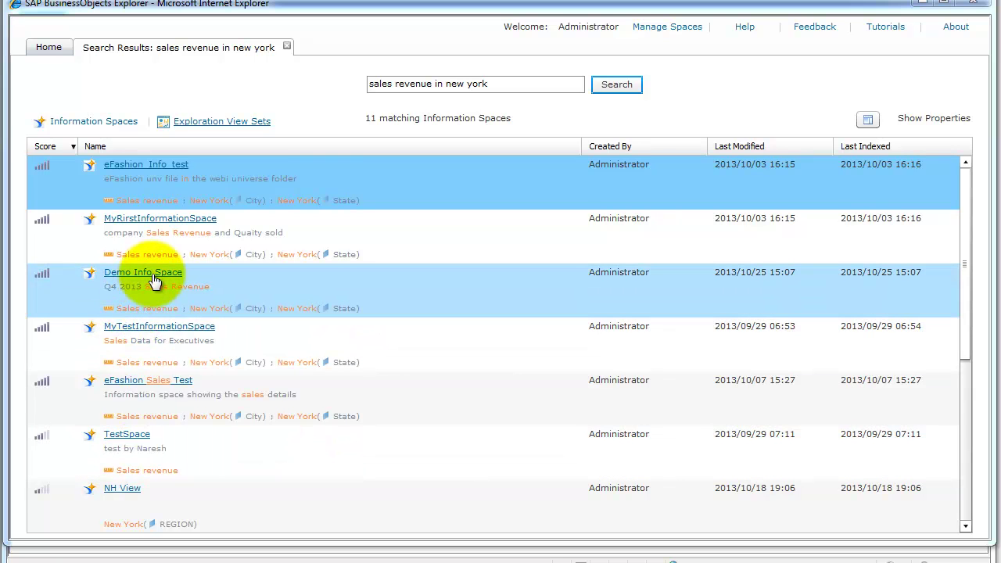
pyautogui.click(153, 281)
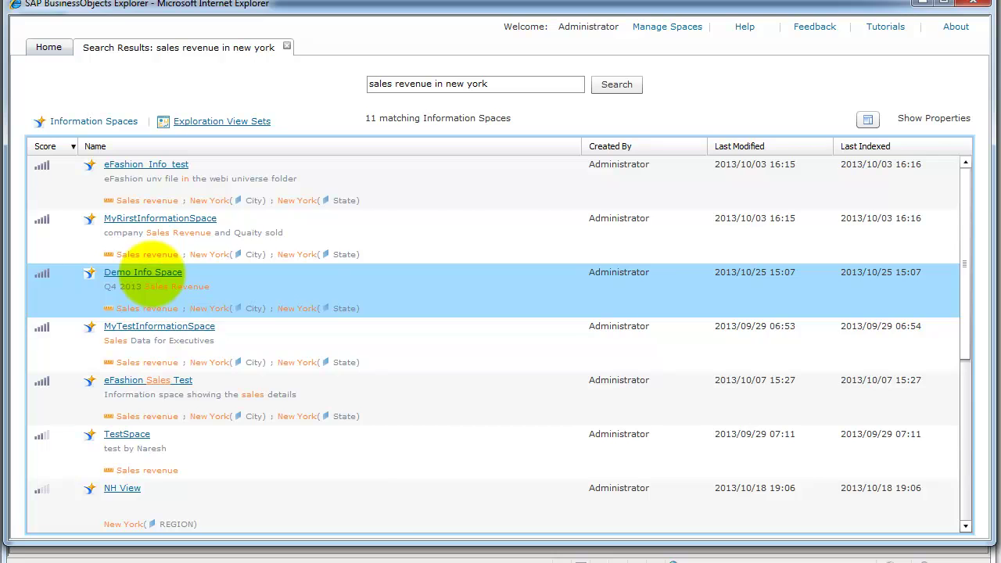
pyautogui.click(149, 275)
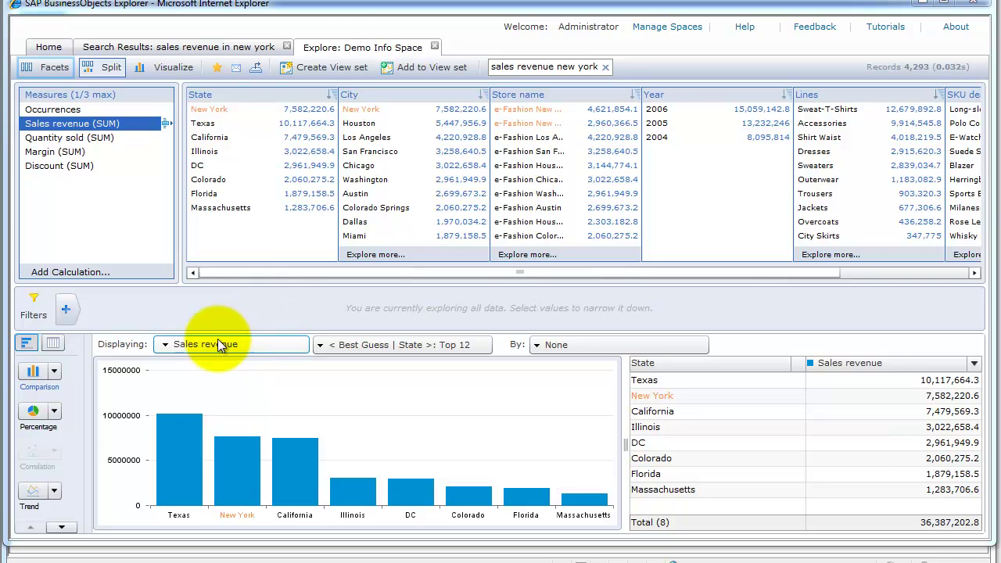
# - Drill down in the sales revenue chart into the state New York and its city New York
pyautogui.moveTo(305, 444)
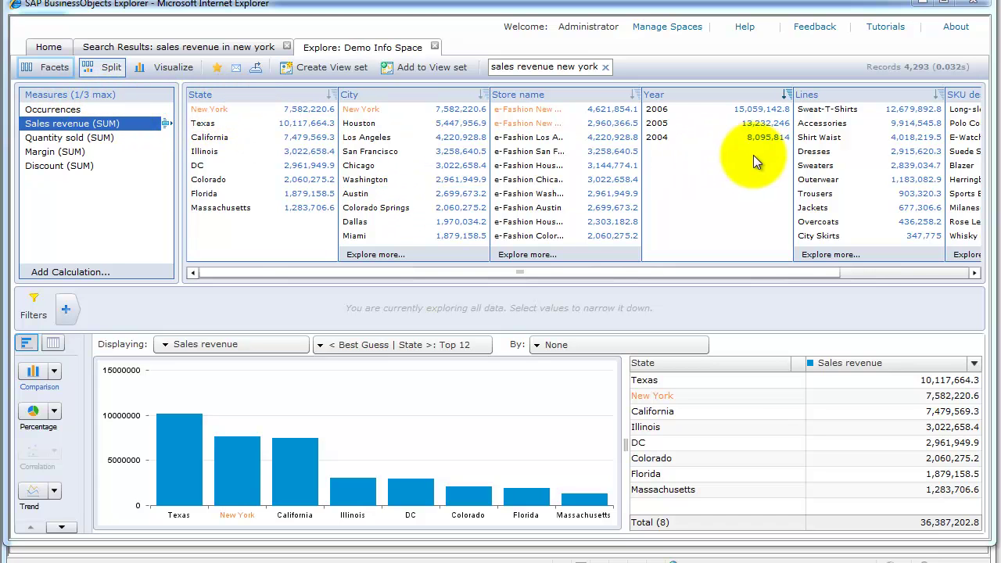
pyautogui.click(908, 272)
pyautogui.moveTo(908, 271); pyautogui.dragTo(672, 303)
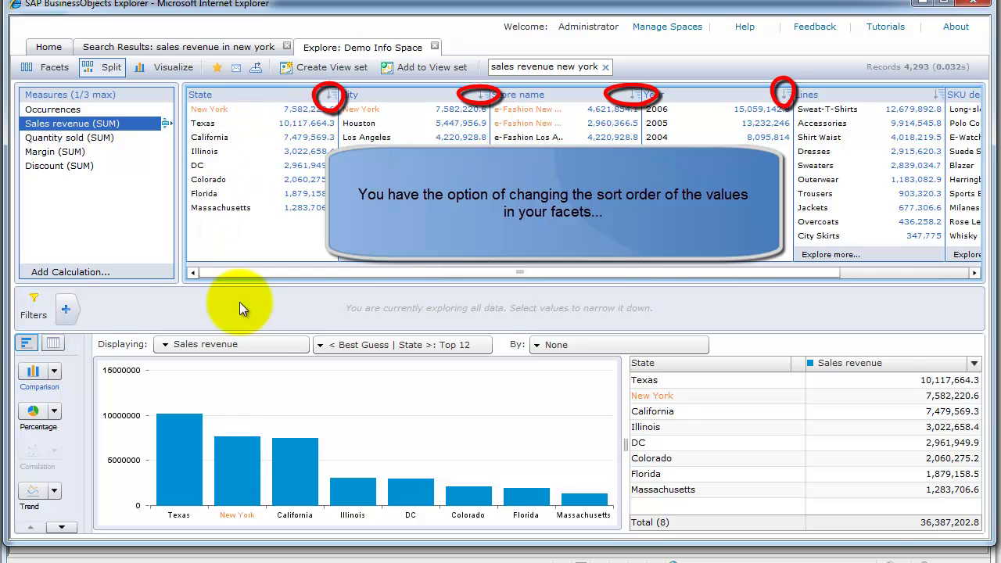
pyautogui.moveTo(235, 407)
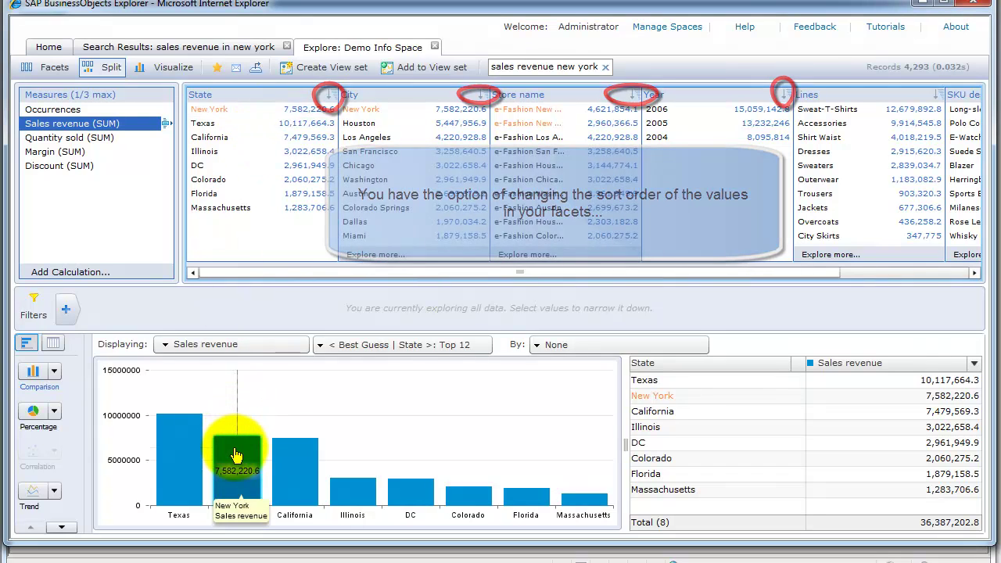
pyautogui.click(235, 445)
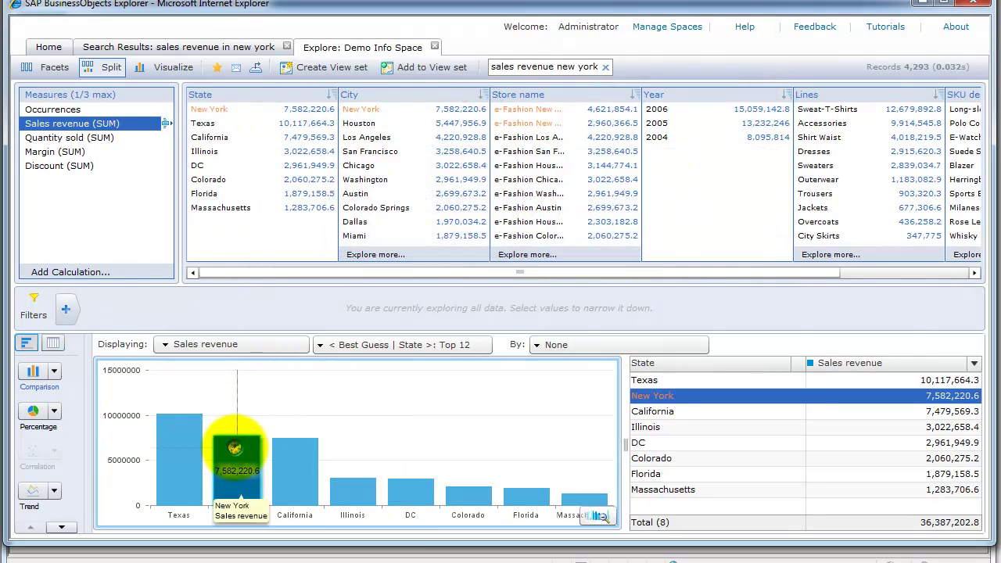
pyautogui.click(599, 515)
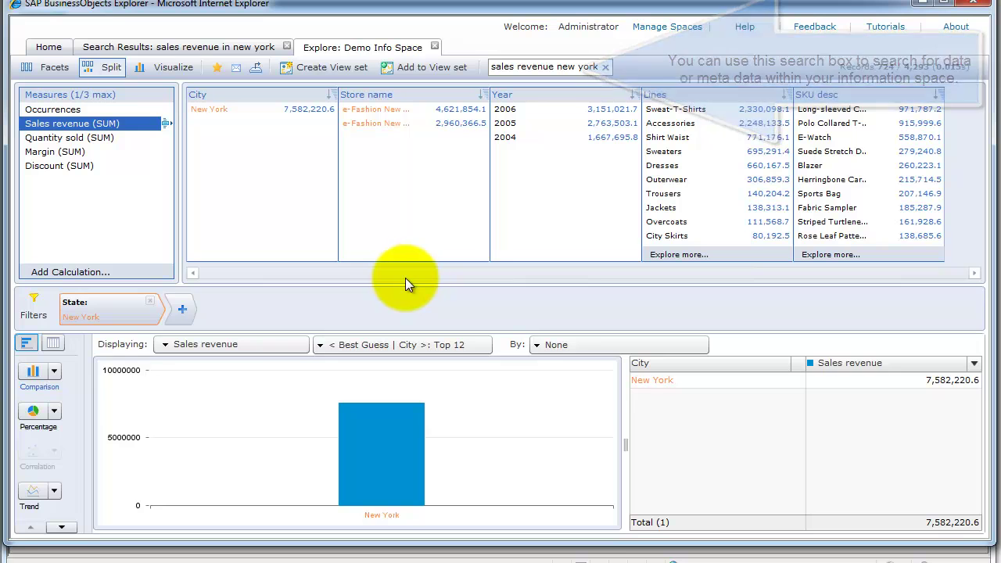
pyautogui.moveTo(397, 441)
pyautogui.click(396, 442)
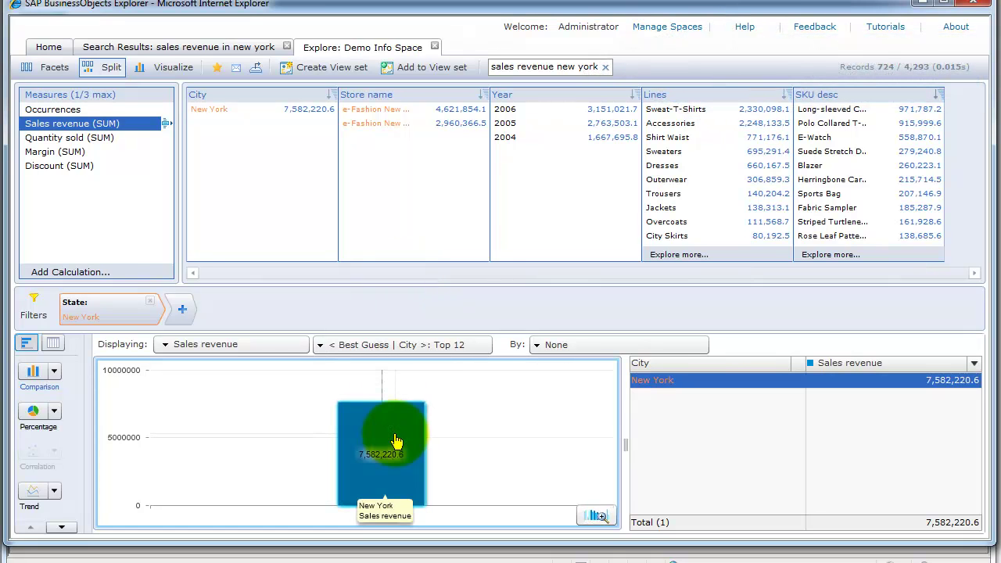
pyautogui.click(595, 516)
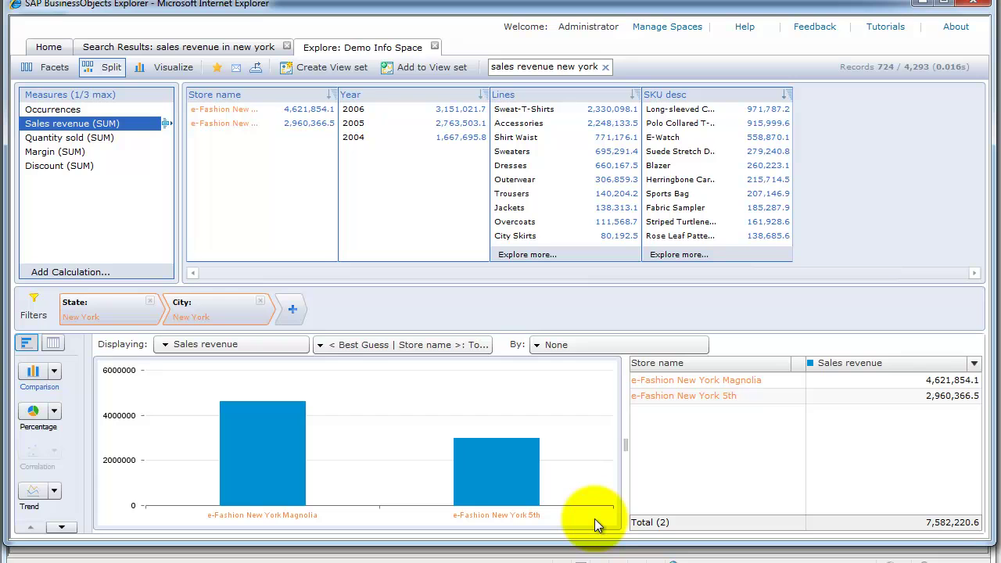
# - Remove the City and State filters so that all data is explored again
pyautogui.click(260, 302)
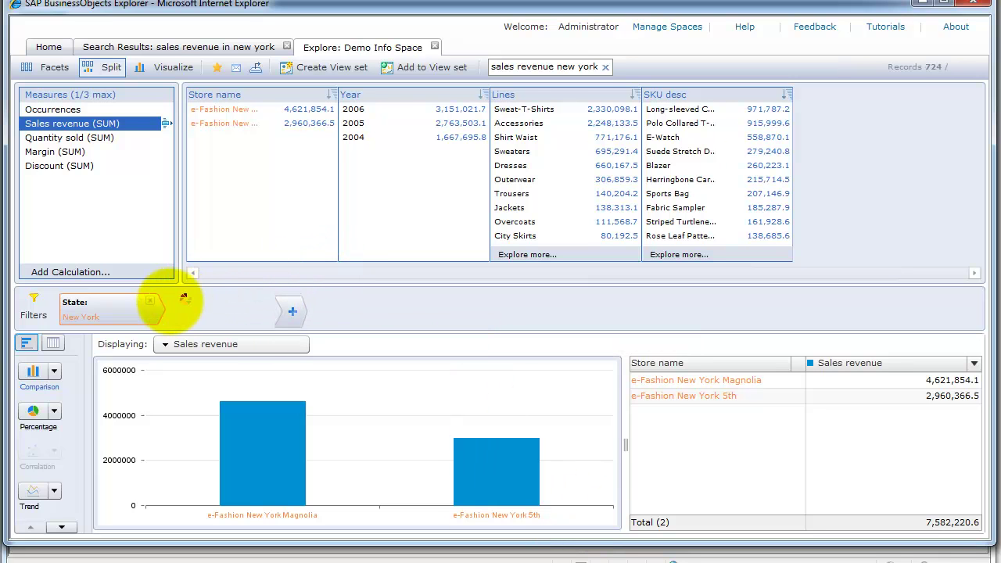
pyautogui.click(149, 302)
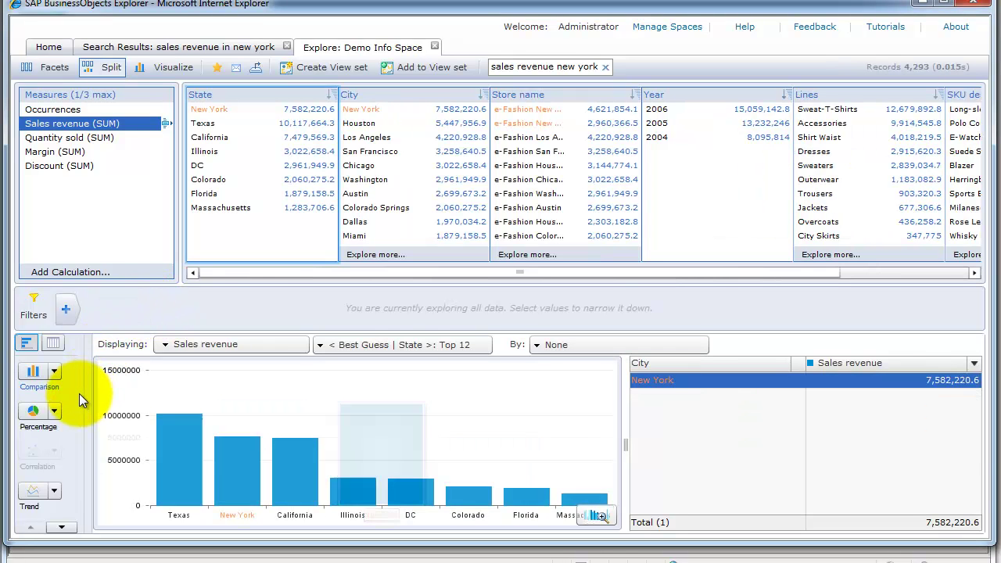
# - Look at the available chart types, show sales revenue by state as a percentage pie chart, and return to the comparison column chart
pyautogui.click(54, 372)
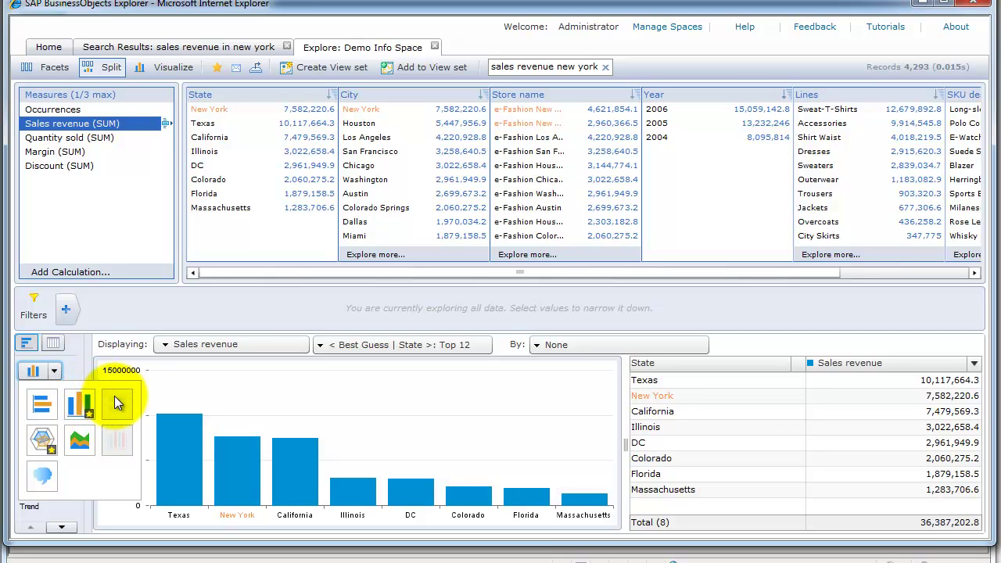
pyautogui.click(67, 368)
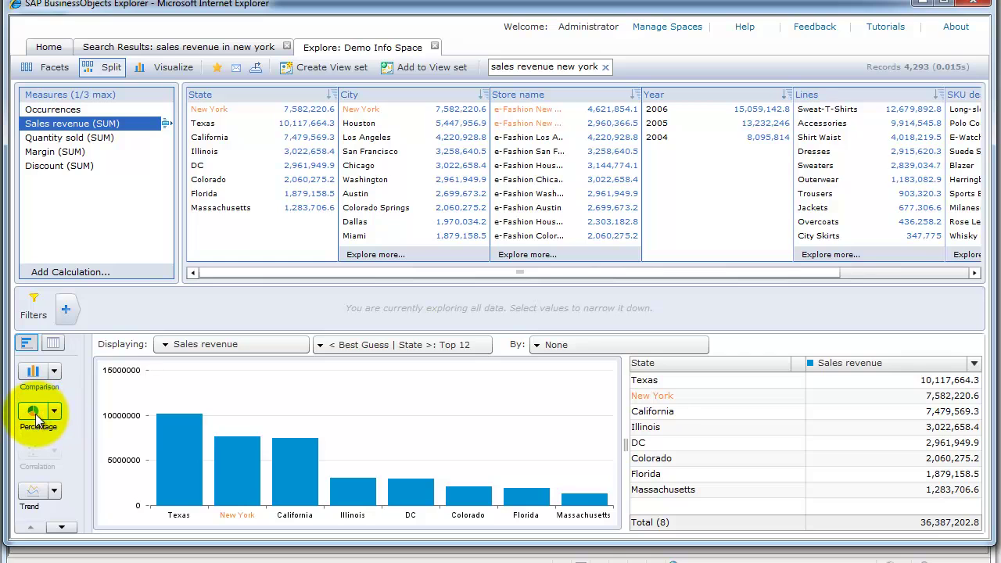
pyautogui.click(35, 414)
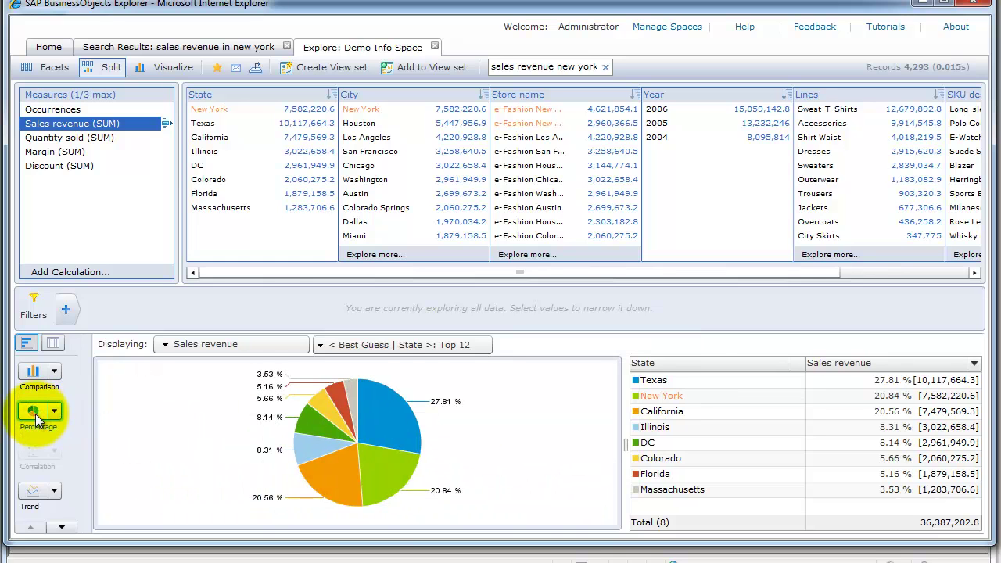
pyautogui.click(55, 412)
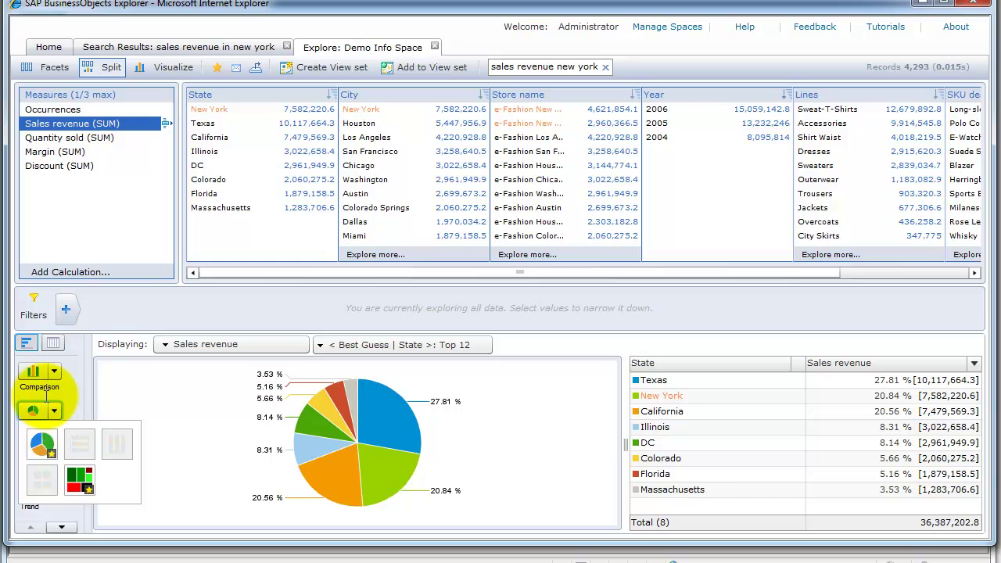
pyautogui.click(36, 373)
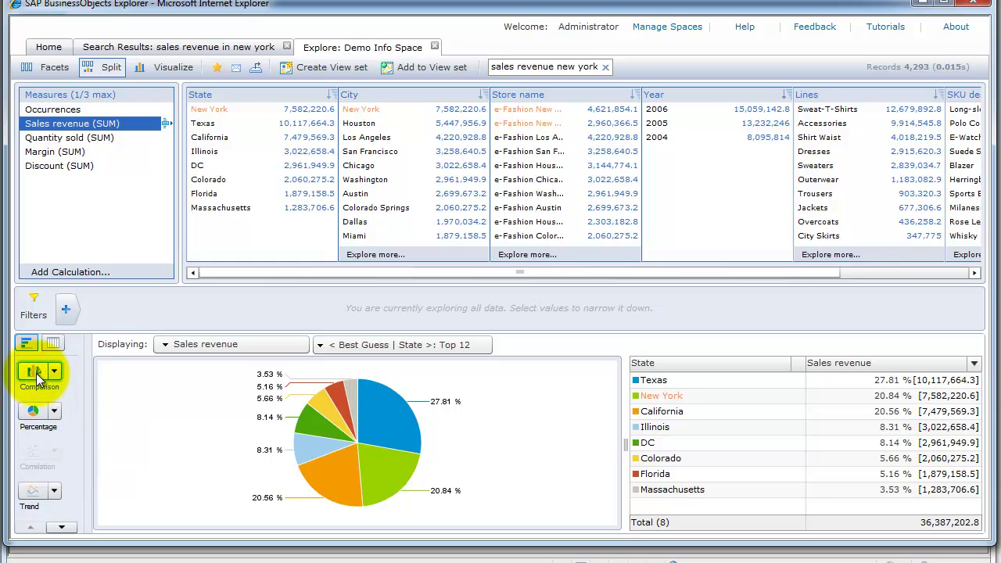
# - Add the Margin and Quantity sold measures to the sales revenue by state chart and inspect their bars
pyautogui.click(74, 156)
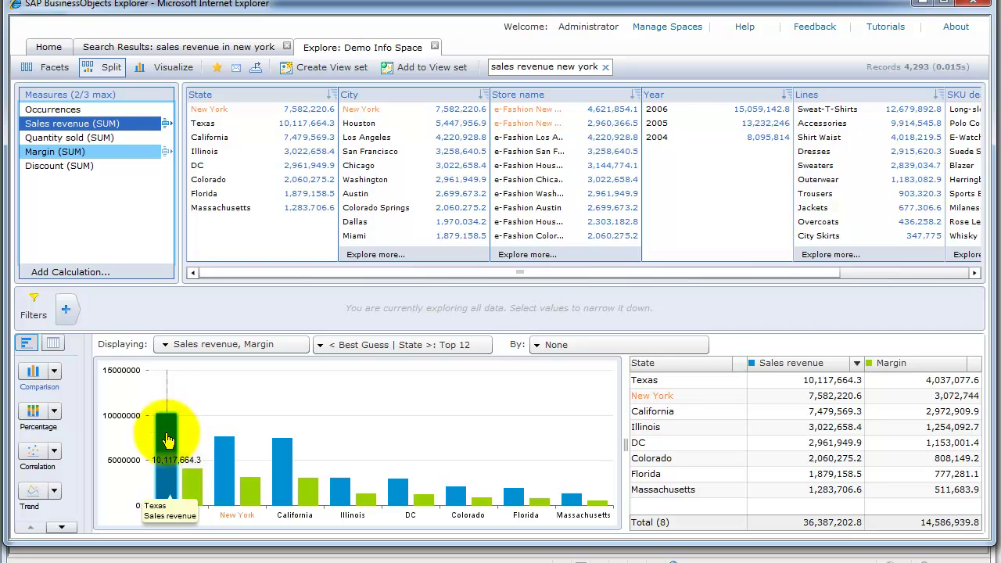
pyautogui.moveTo(203, 488)
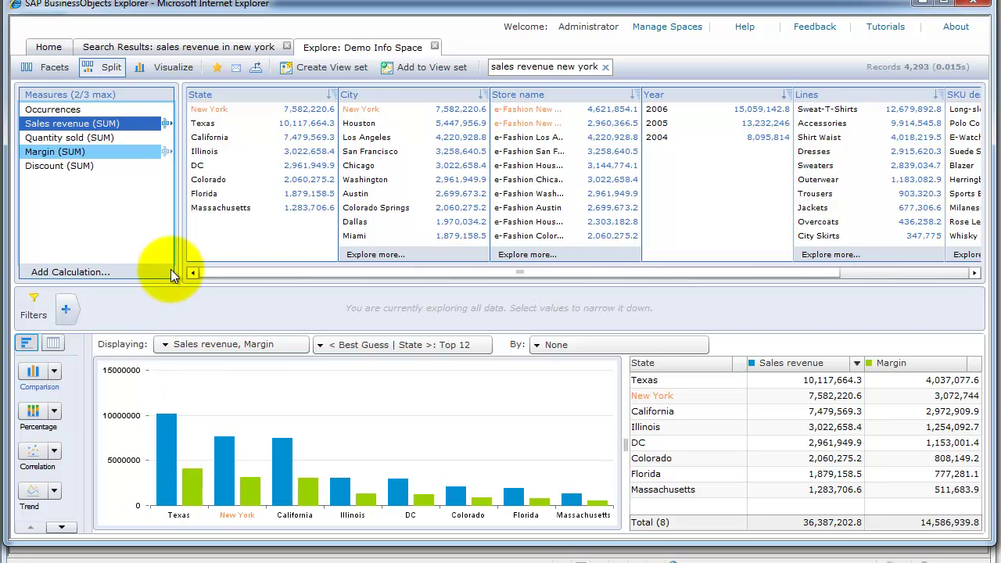
pyautogui.click(82, 138)
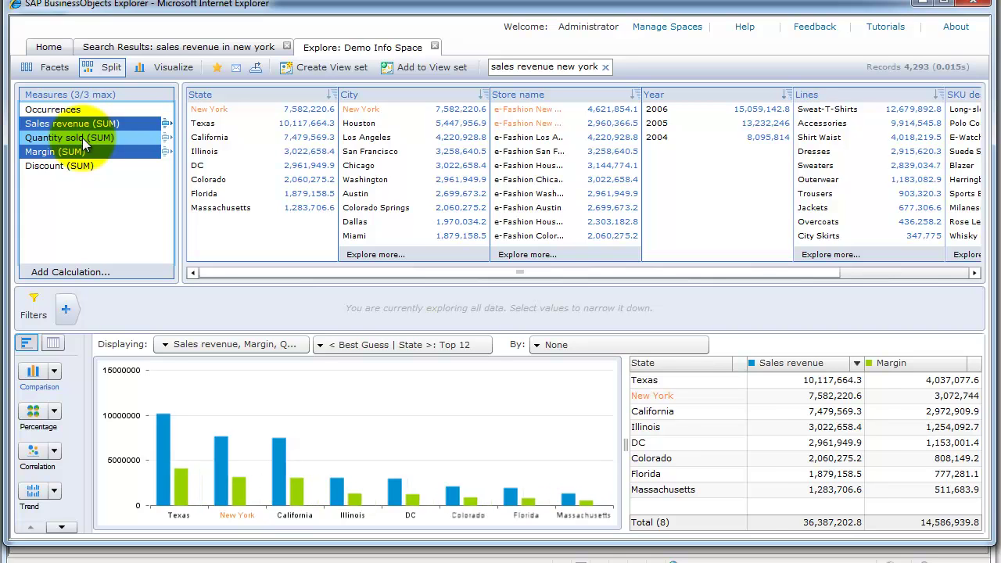
pyautogui.moveTo(204, 484)
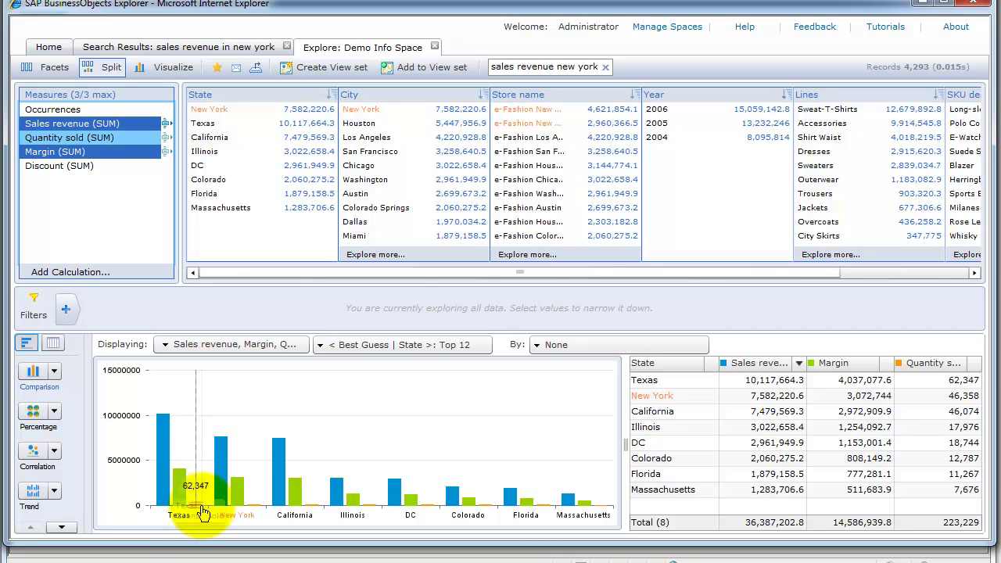
pyautogui.moveTo(171, 489)
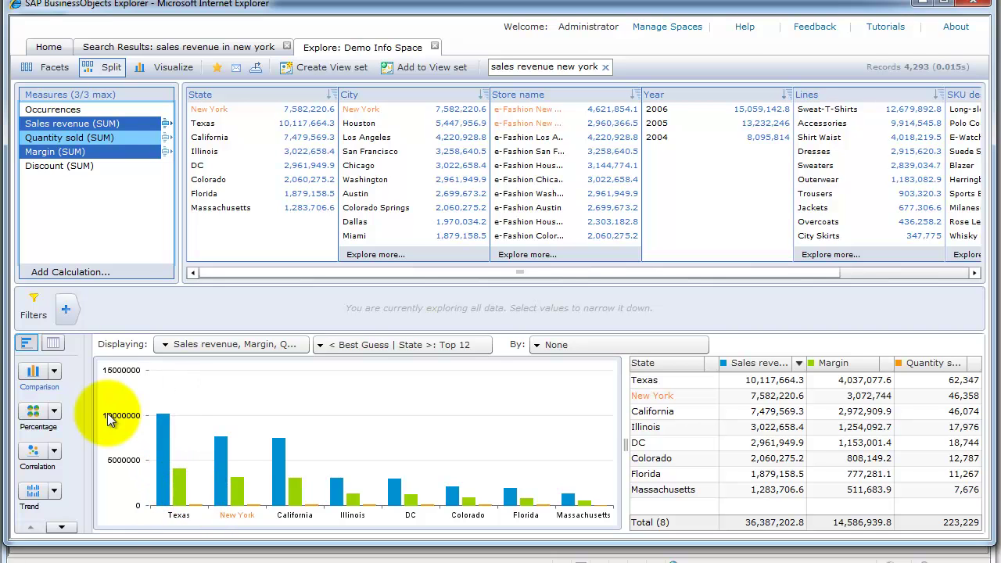
# - Change the comparison chart to the dual-axis column type so Quantity sold has its own scale
pyautogui.click(54, 372)
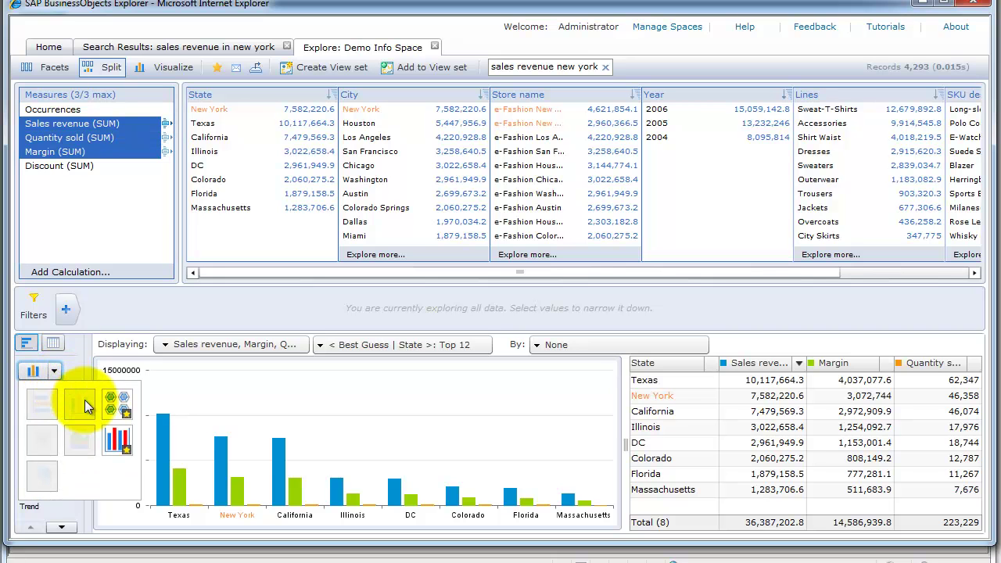
pyautogui.click(118, 441)
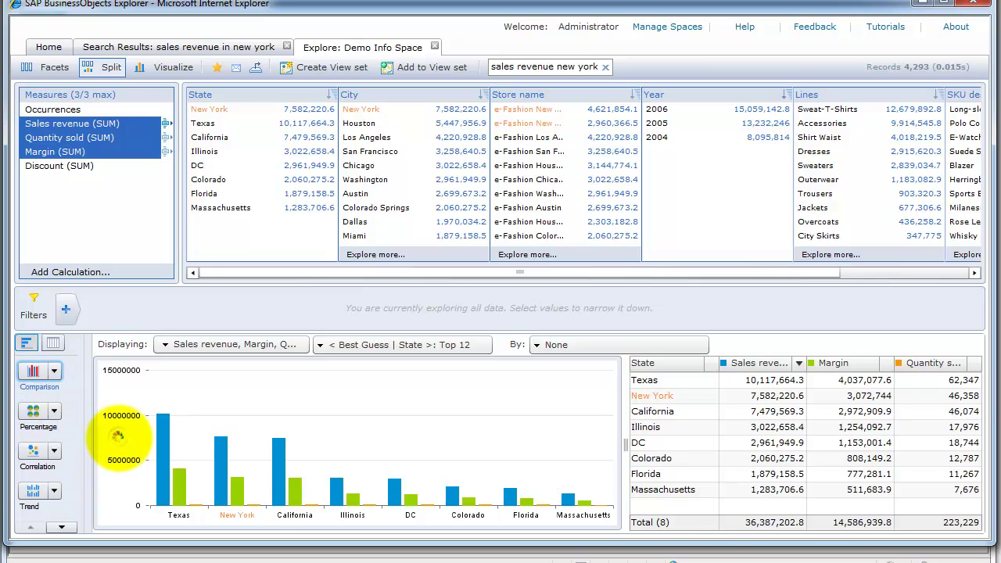
pyautogui.moveTo(159, 469)
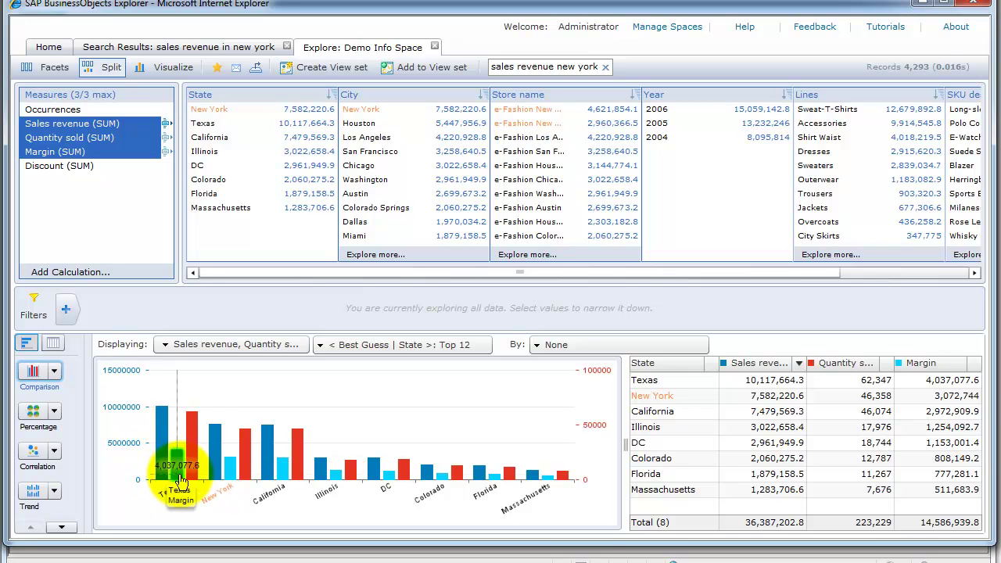
# - Inspect Texas's Margin and Quantity sold bars, and compare the chart-only, facets-only and split views of the data
pyautogui.moveTo(158, 438)
pyautogui.moveTo(193, 444)
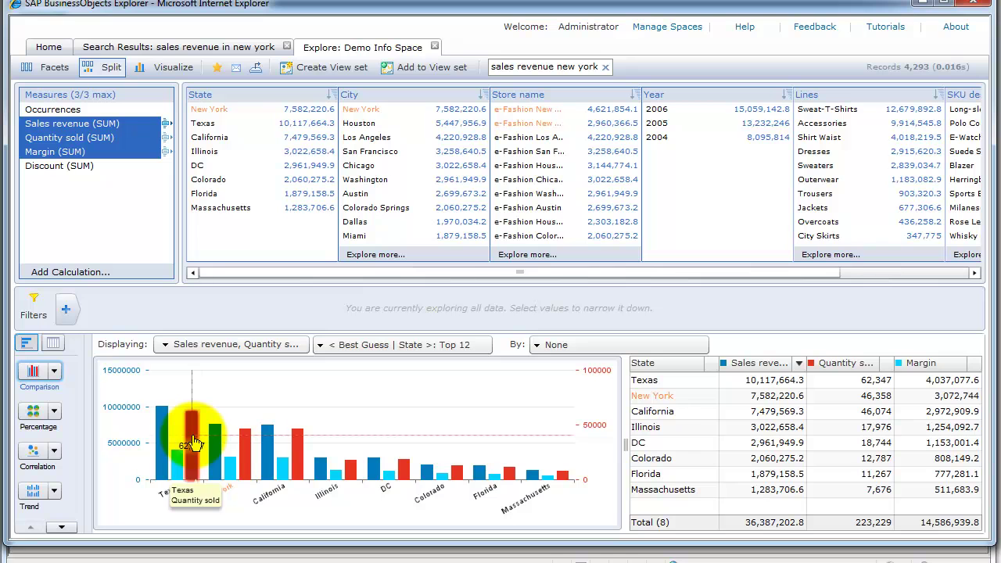
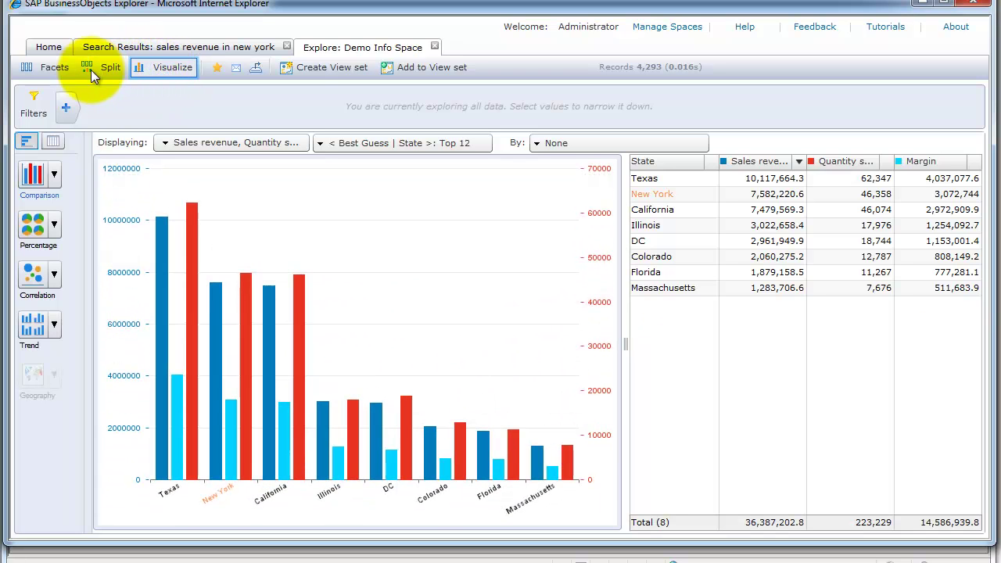
pyautogui.click(42, 69)
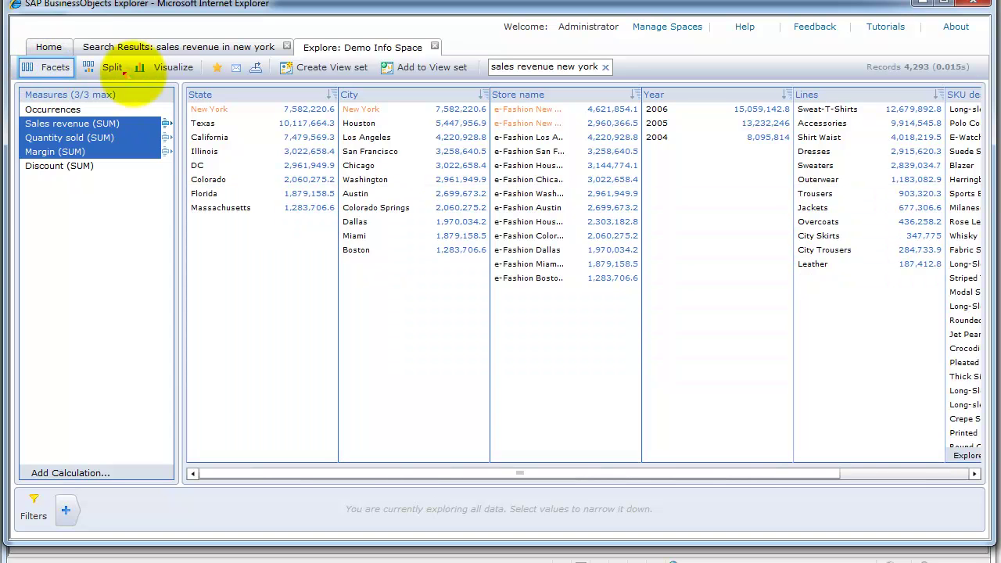
pyautogui.click(104, 67)
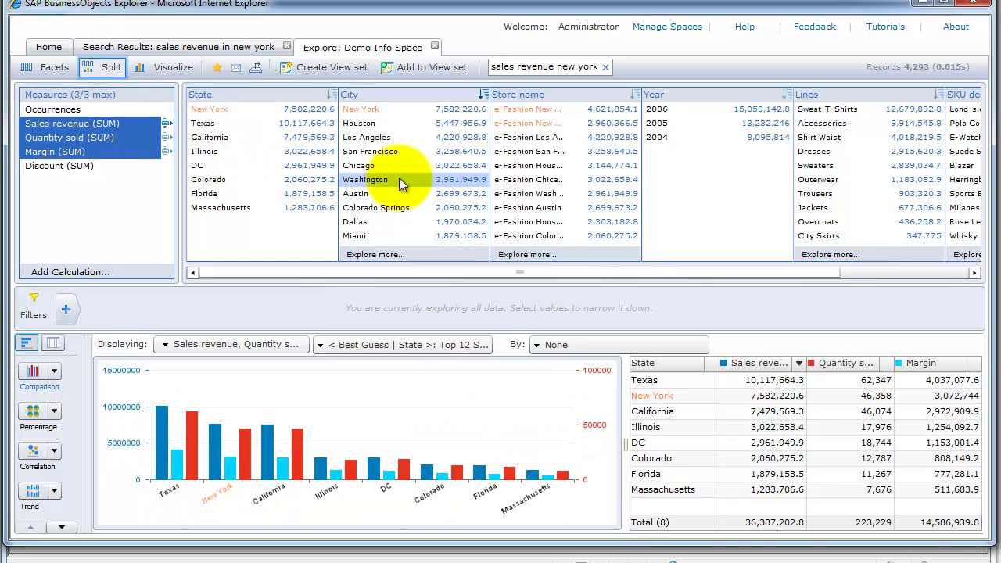
# - Break the state chart down by City, limited to the top 12 by Sales revenue, and examine it enlarged before returning to the split view
pyautogui.click(555, 346)
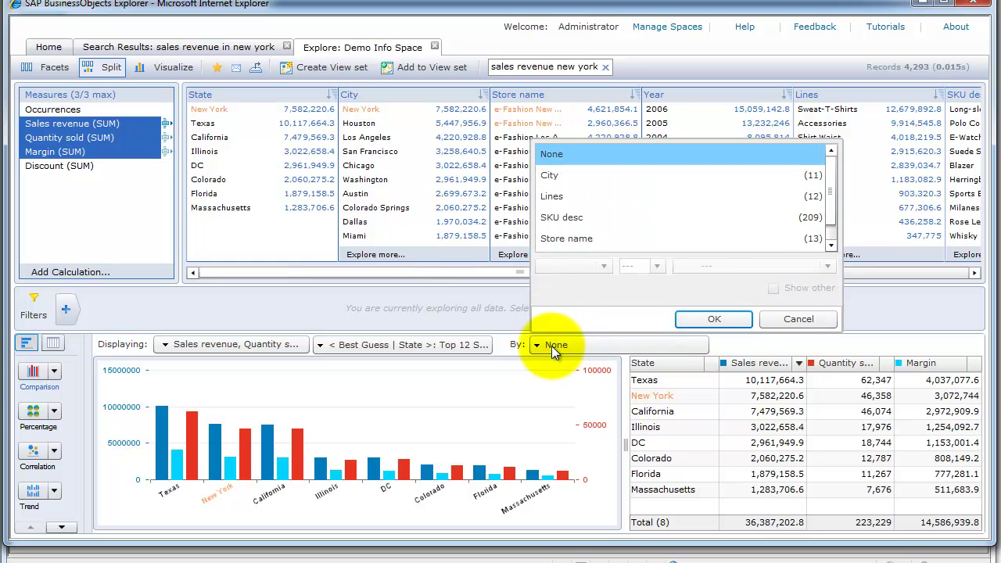
pyautogui.click(641, 183)
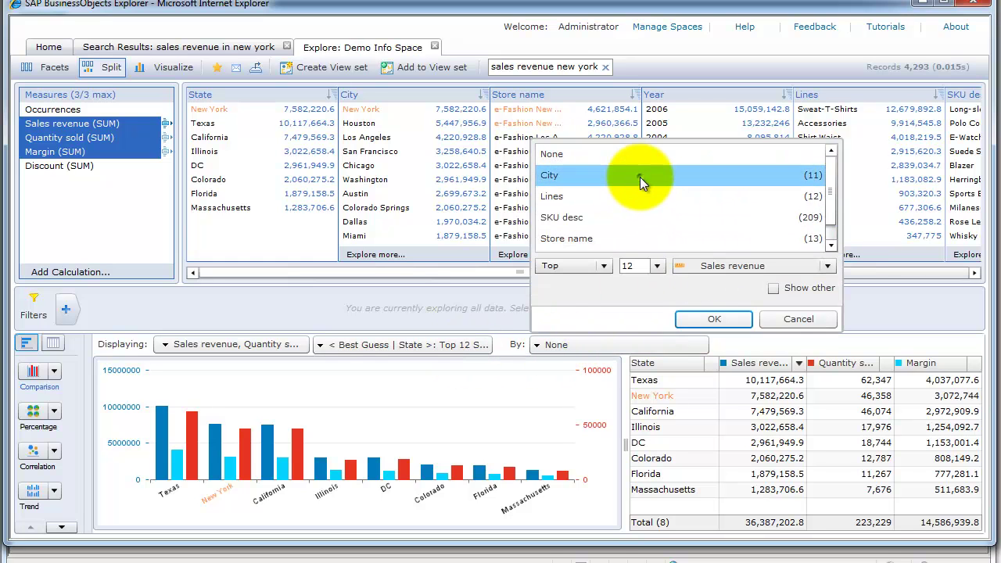
pyautogui.click(633, 266)
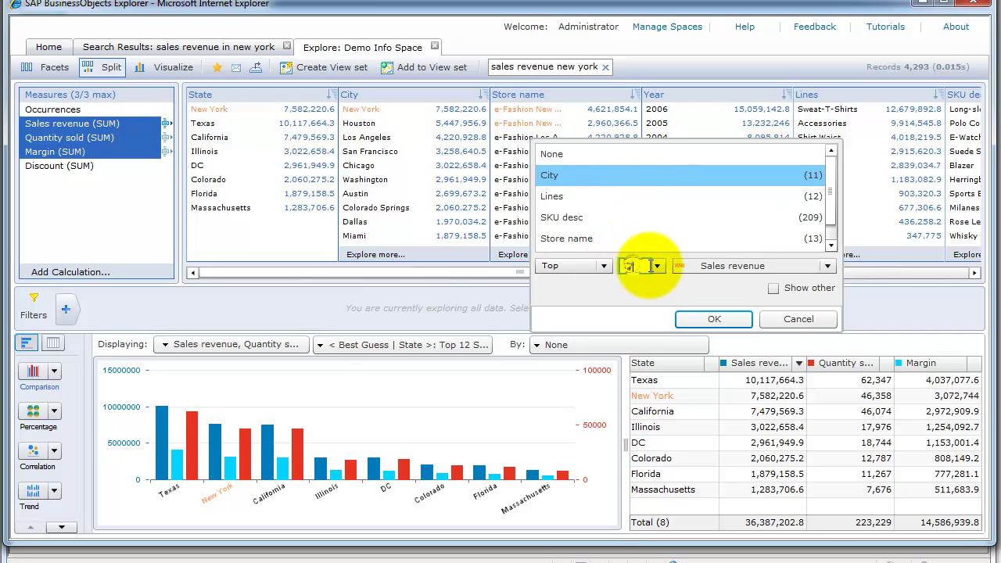
pyautogui.click(656, 266)
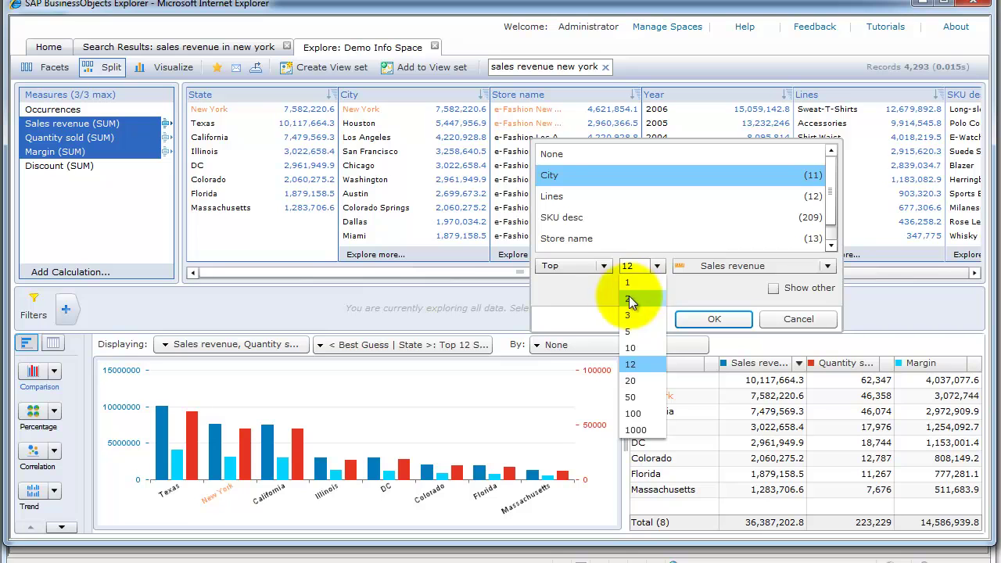
pyautogui.click(602, 266)
pyautogui.click(602, 267)
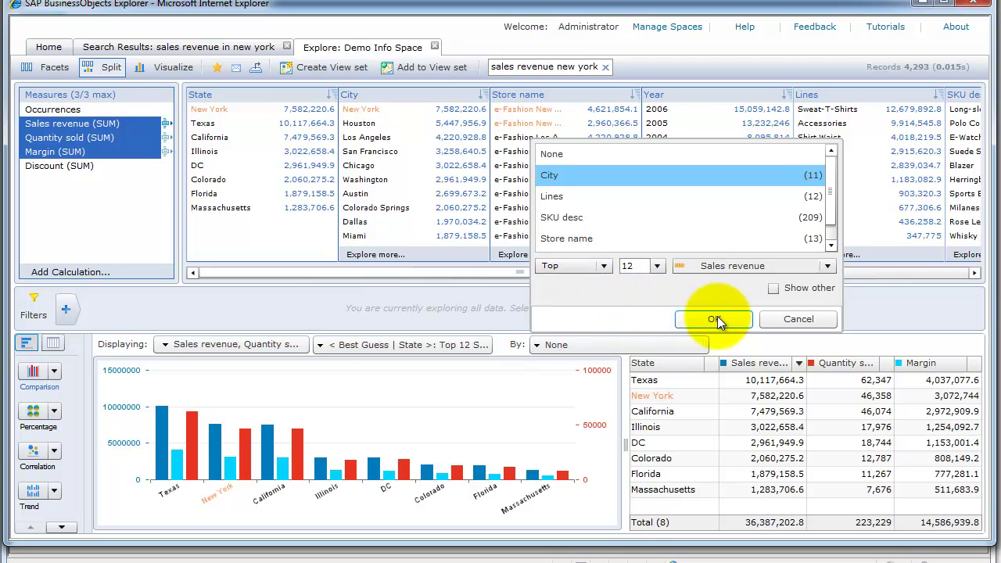
pyautogui.click(716, 316)
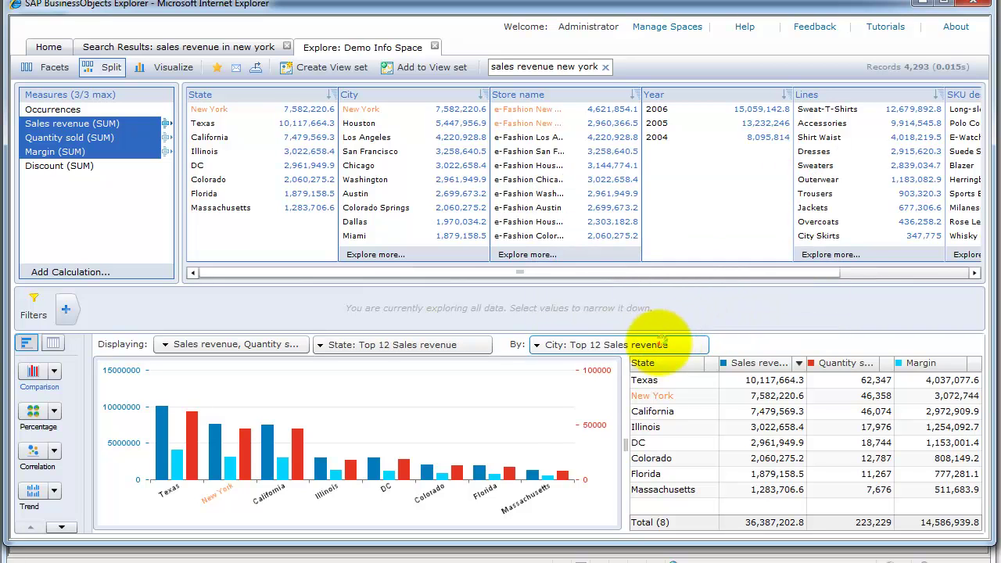
pyautogui.moveTo(563, 402)
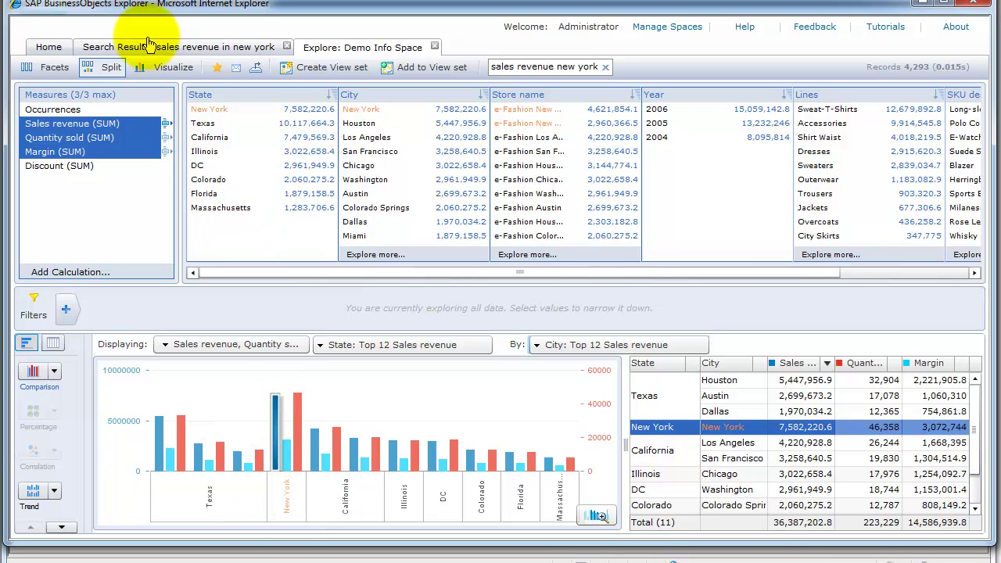
pyautogui.click(160, 67)
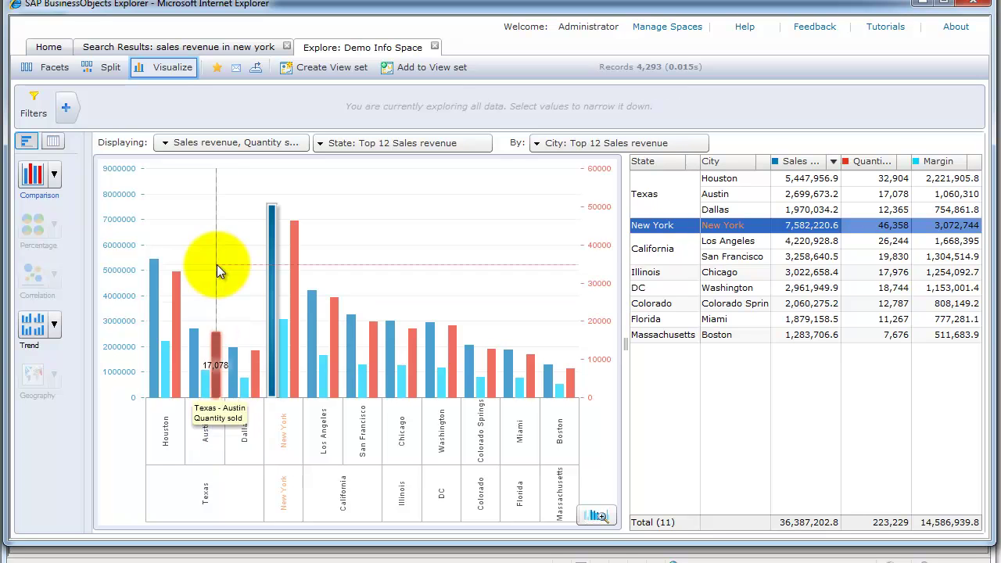
pyautogui.click(103, 70)
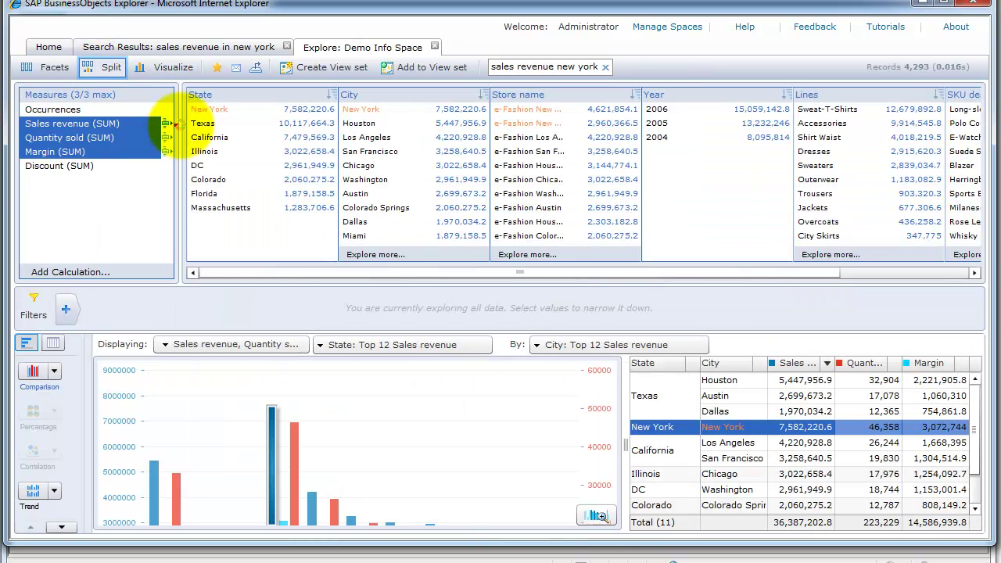
# - Filter the data to the state California and the lines Dresses, Outerwear and City Skirts
pyautogui.click(241, 139)
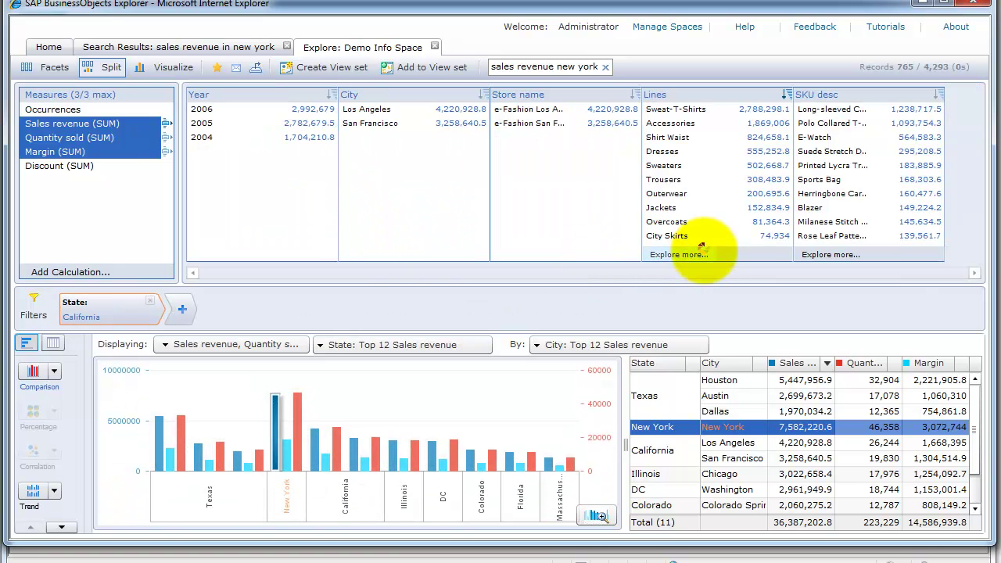
pyautogui.click(678, 254)
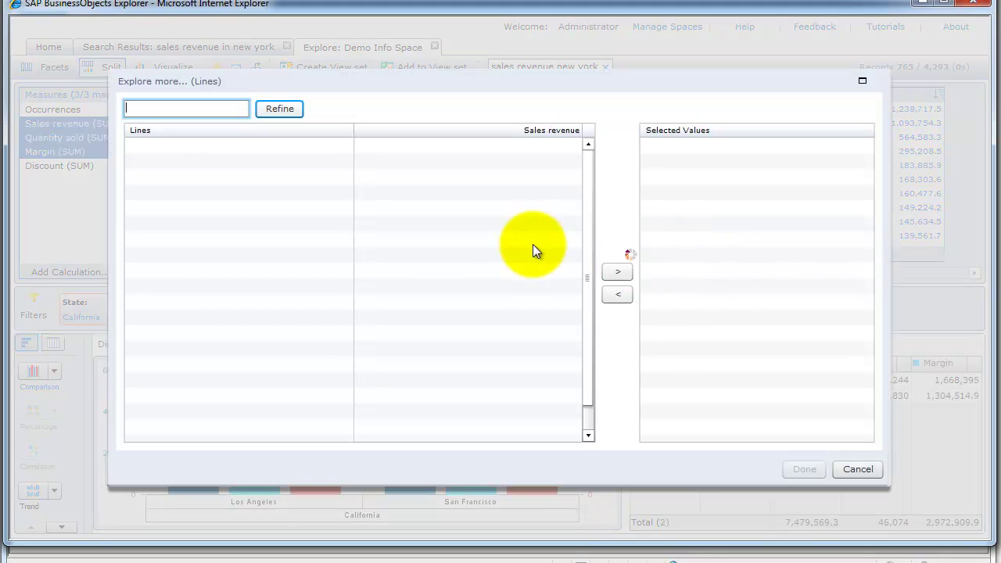
pyautogui.click(279, 192)
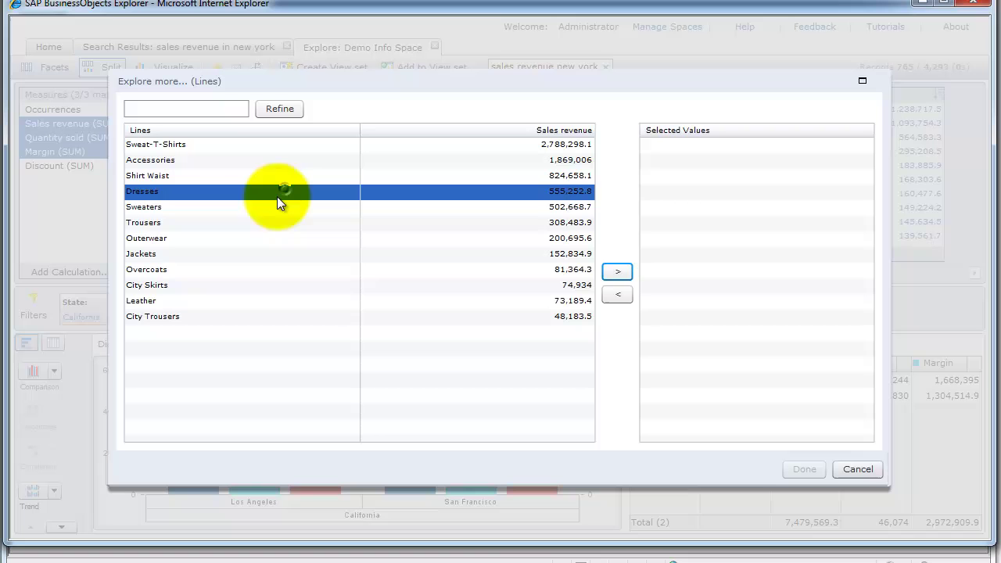
pyautogui.keyDown('ctrl'); pyautogui.click(260, 238); pyautogui.keyUp('ctrl')
pyautogui.keyDown('ctrl'); pyautogui.click(246, 285); pyautogui.keyUp('ctrl')
pyautogui.click(604, 273)
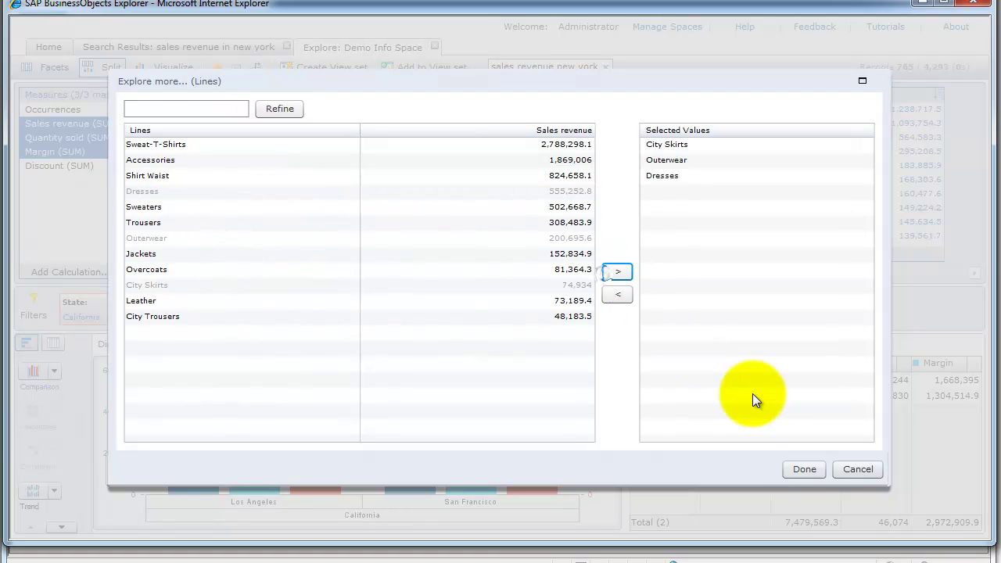
pyautogui.click(802, 469)
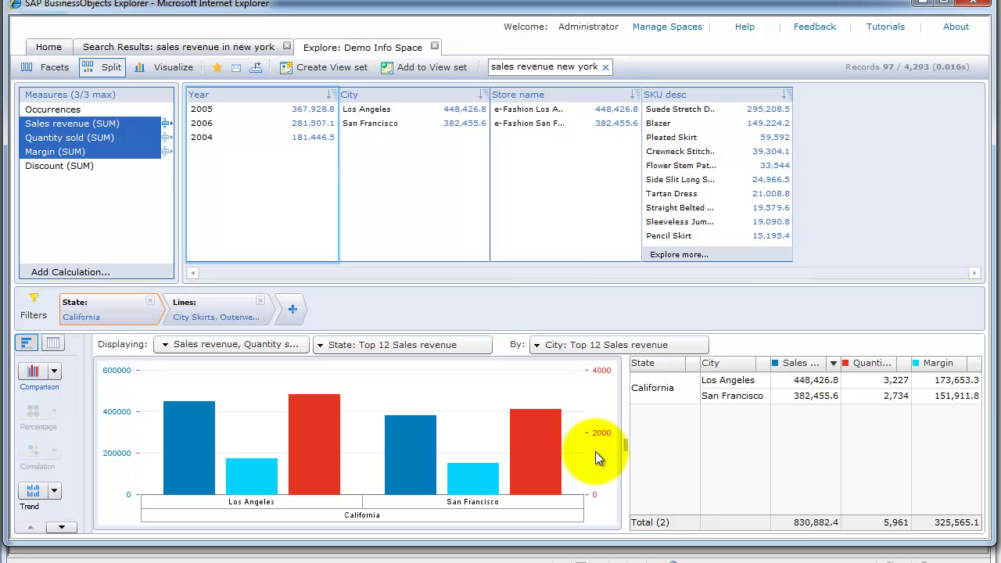
pyautogui.moveTo(516, 376)
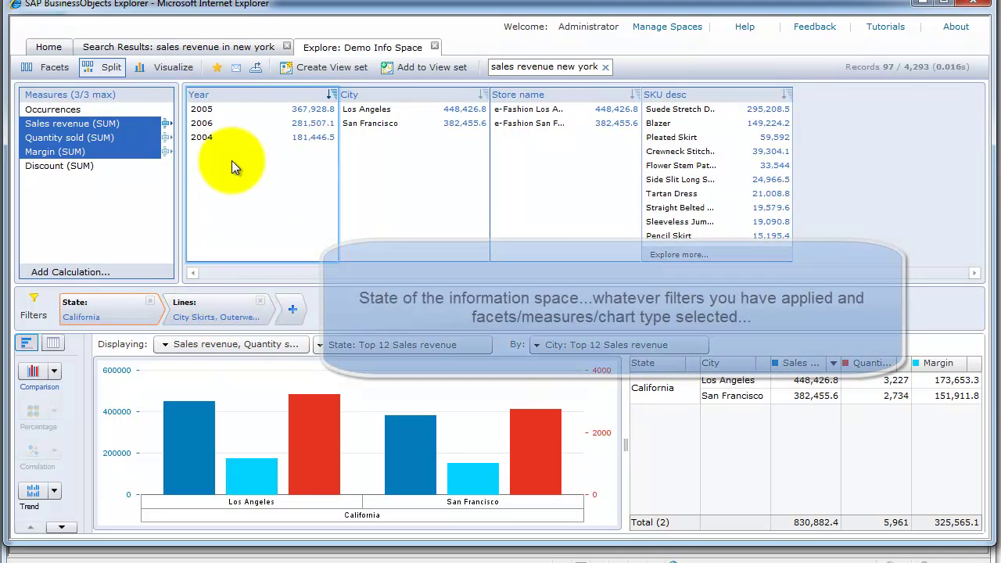
# - Create an e-mail with the bookmark link to the current exploration view, and discard the message without saving or leaving the page
pyautogui.click(236, 69)
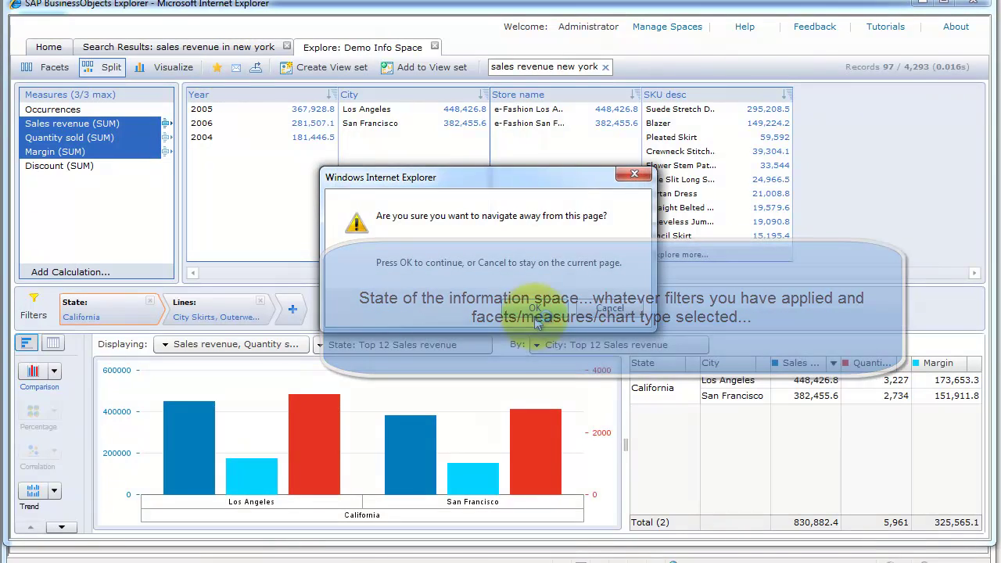
pyautogui.click(536, 322)
pyautogui.click(570, 314)
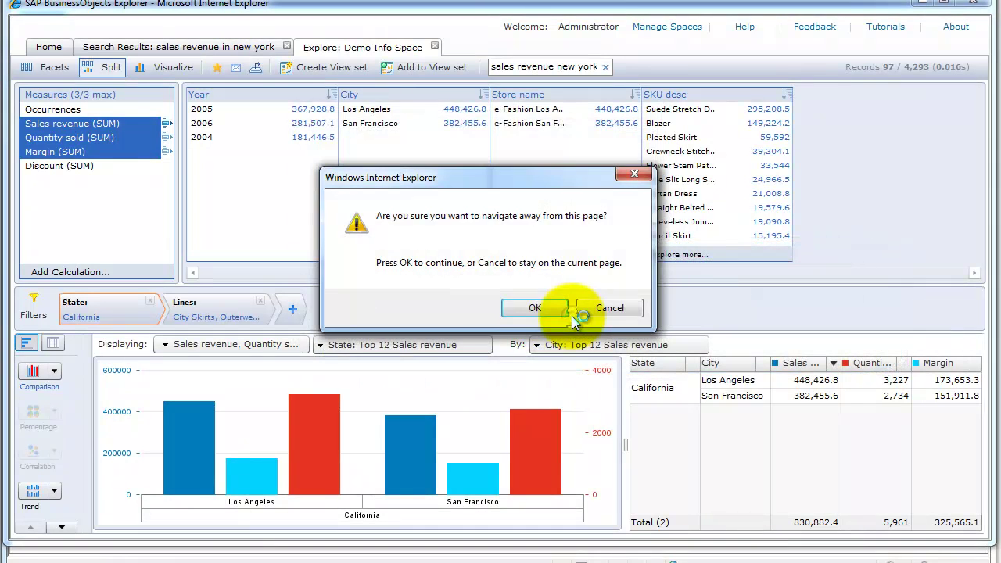
pyautogui.click(549, 308)
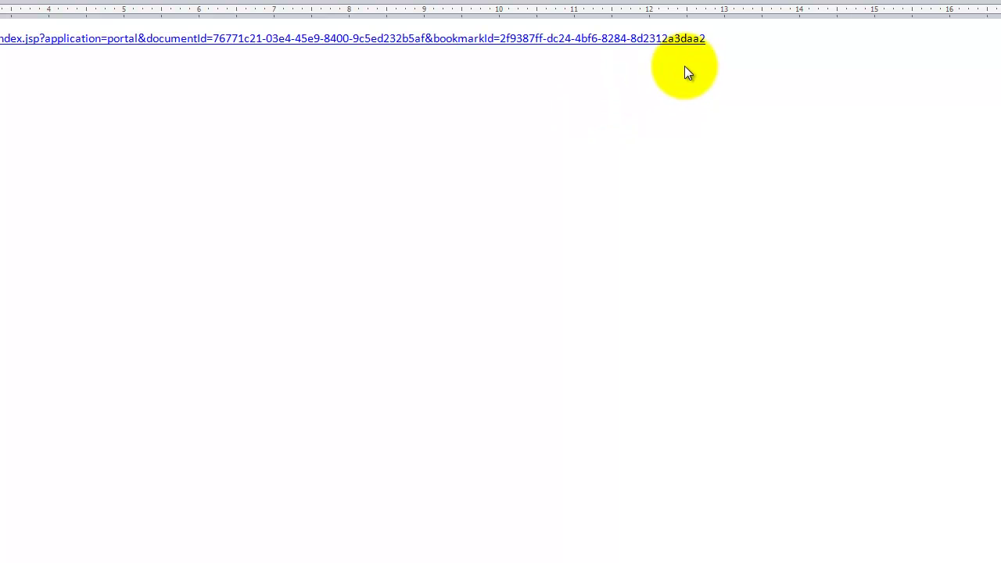
pyautogui.hotkey('alt', 'F4')
pyautogui.press('Tab')
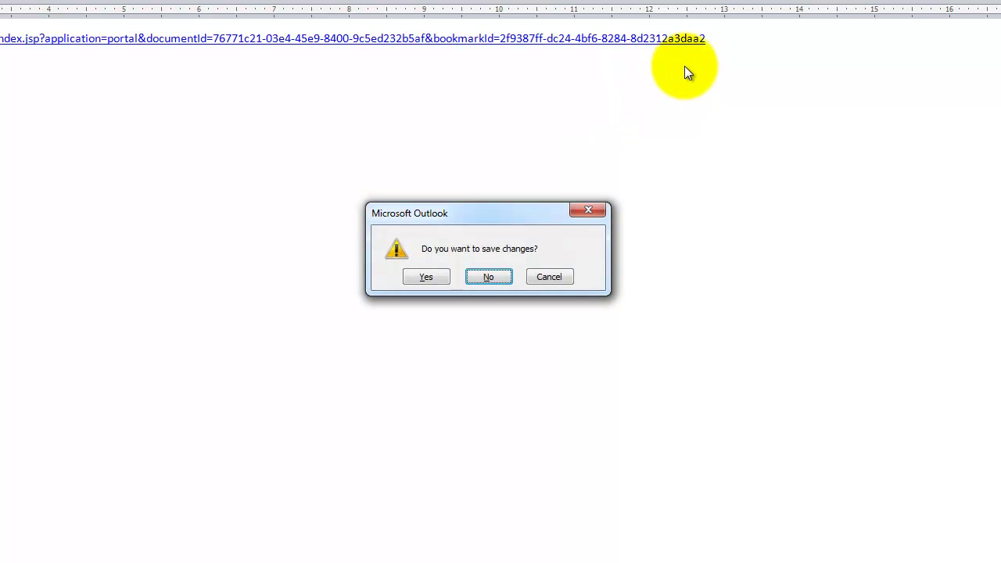
pyautogui.press('Return')
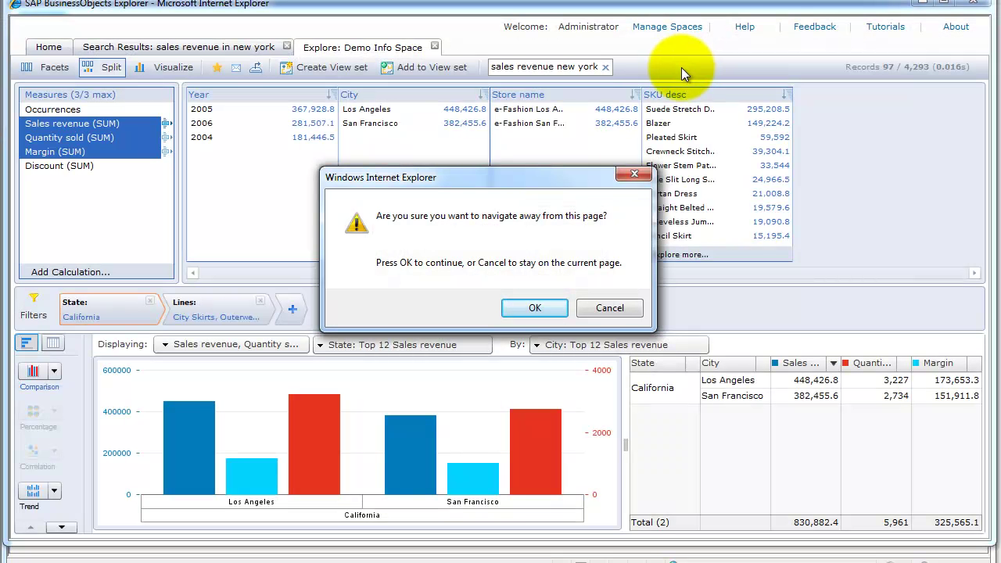
pyautogui.click(605, 312)
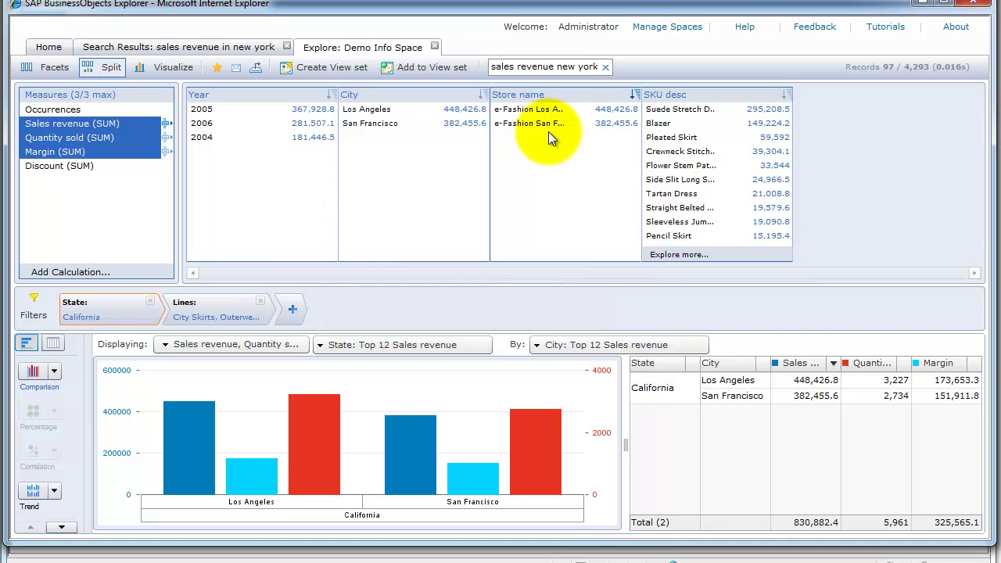
# - Review the Data, Excel, Web Intelligence and Image export options for the current exploration view, and close them without exporting
pyautogui.click(257, 72)
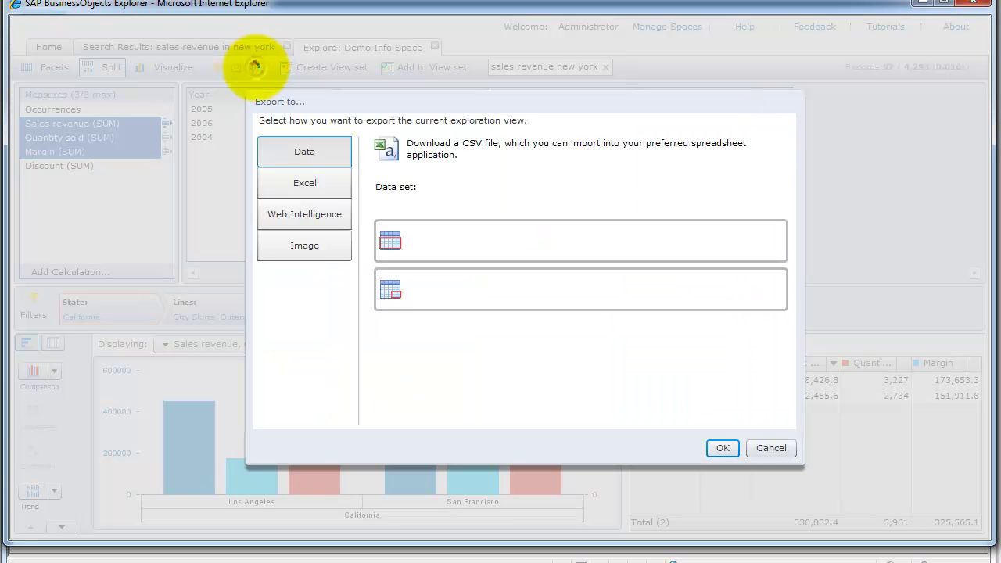
pyautogui.click(322, 150)
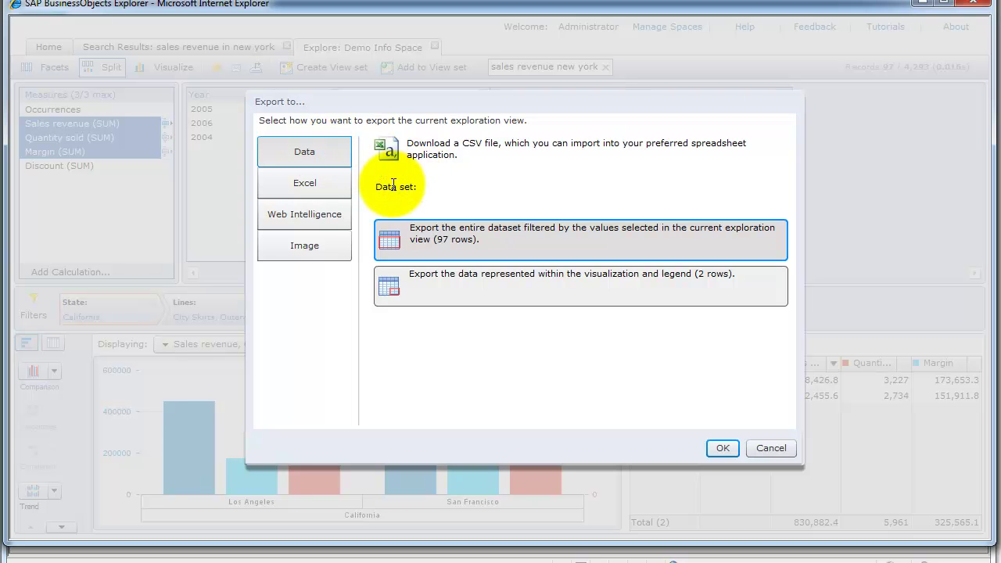
pyautogui.click(320, 186)
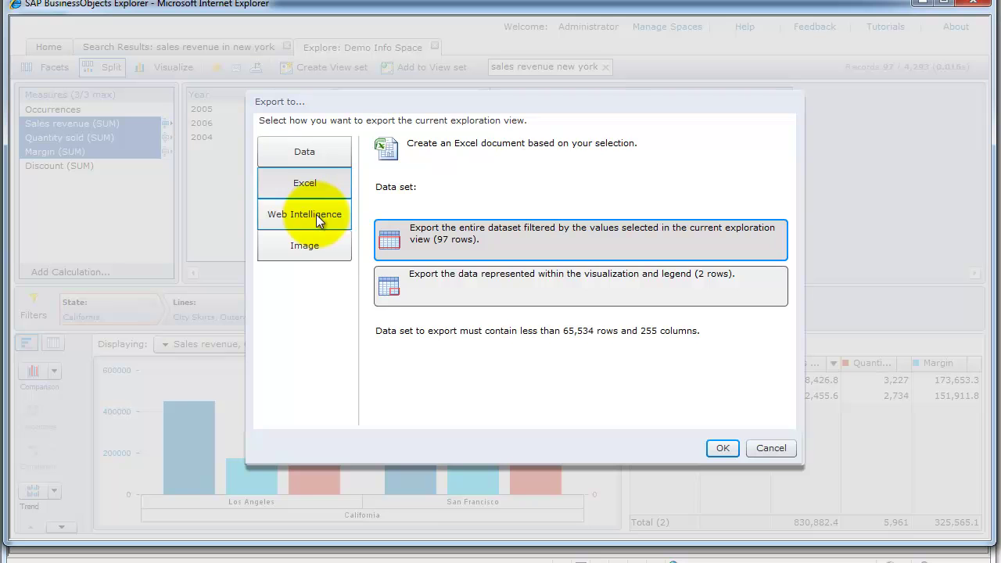
pyautogui.click(316, 214)
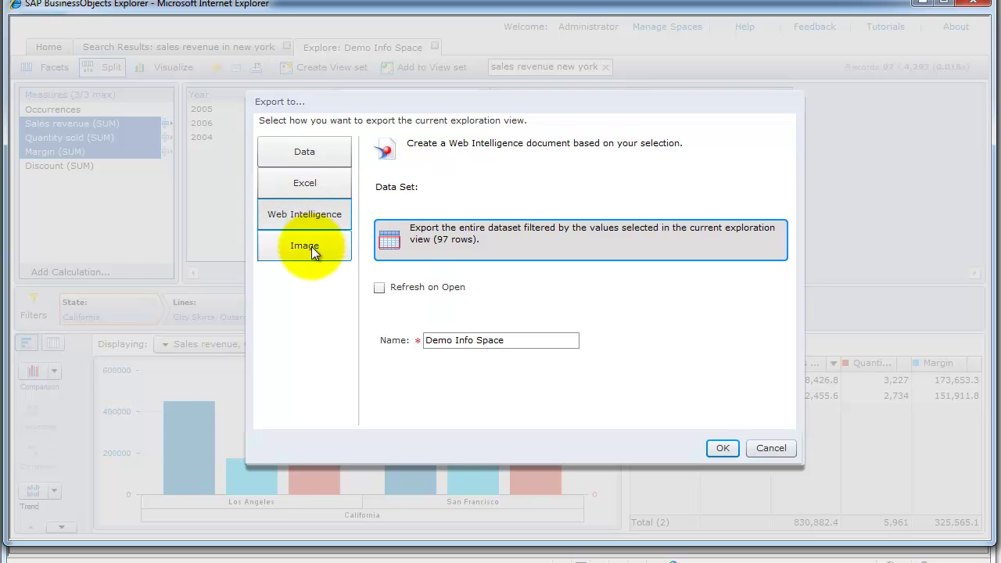
pyautogui.click(311, 246)
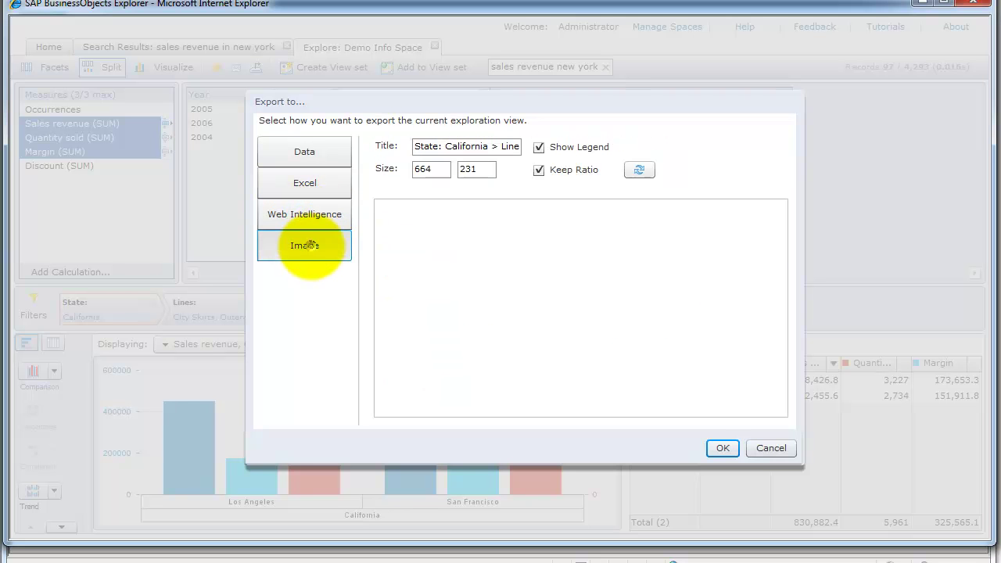
pyautogui.click(762, 450)
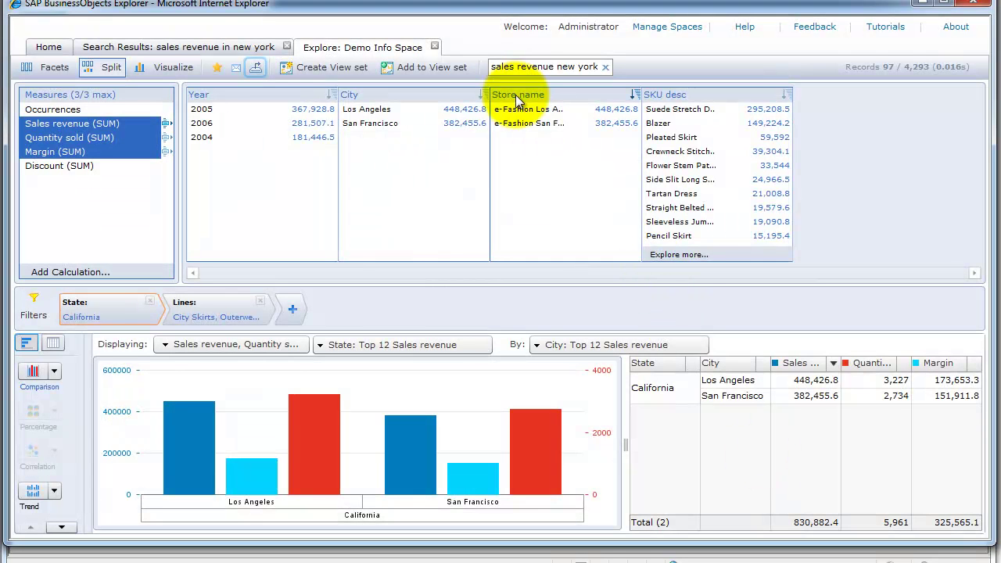
# - Close the Demo Info Space exploration and the search results to return to the home list of information spaces
pyautogui.click(436, 48)
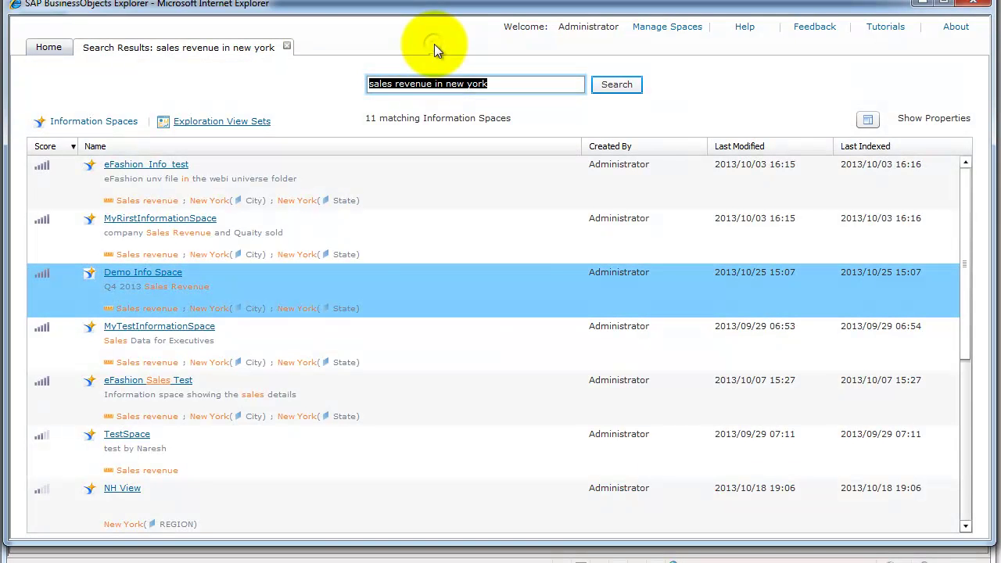
pyautogui.click(286, 48)
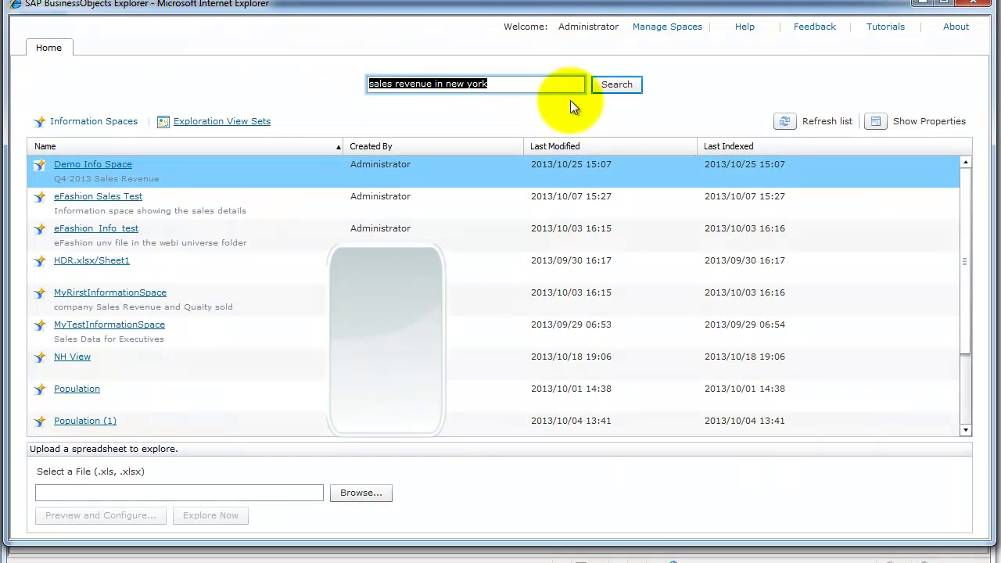
# - Start a new information space on the eFashion.unv universe in the webi universes folder from the space management page
pyautogui.click(677, 33)
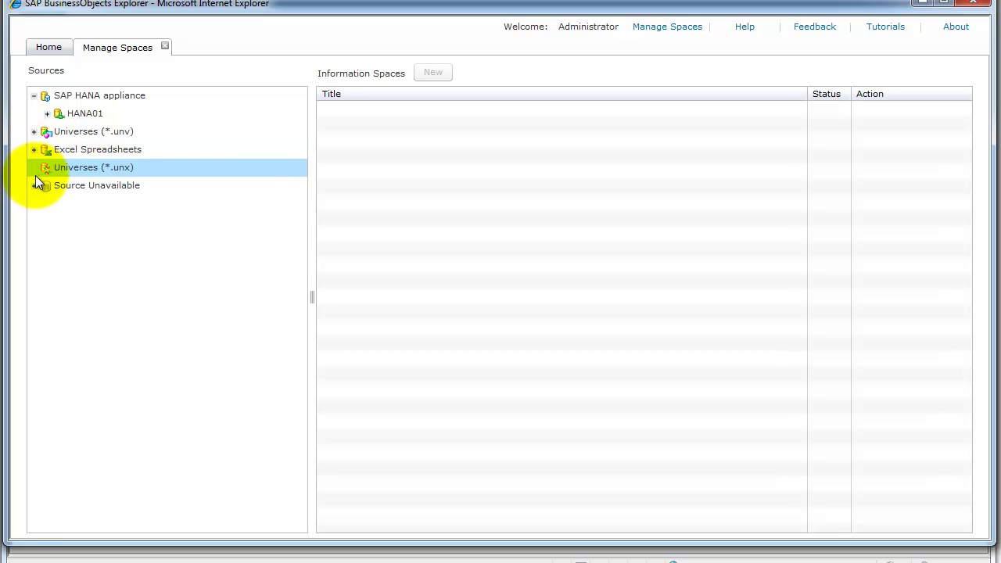
pyautogui.click(33, 132)
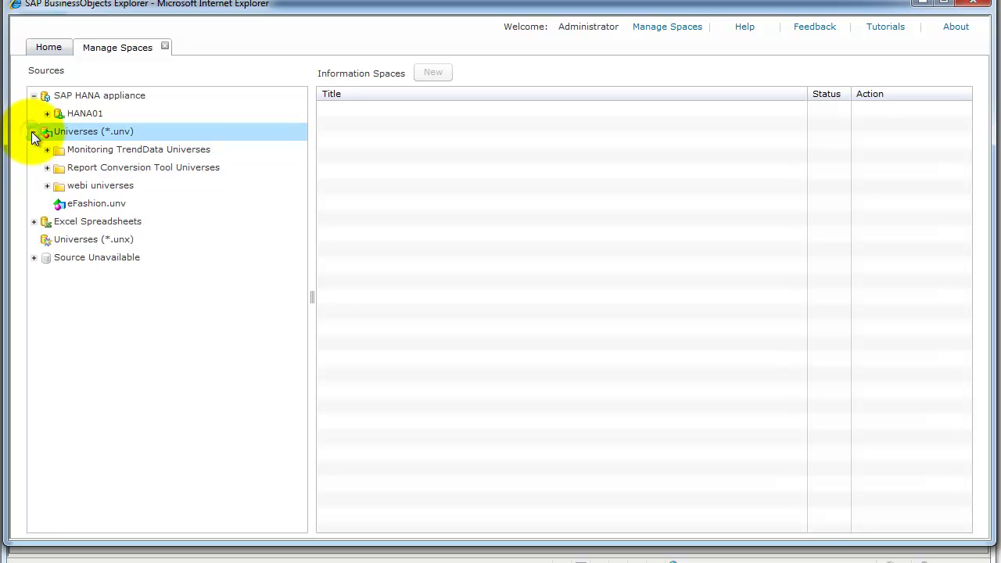
pyautogui.click(47, 185)
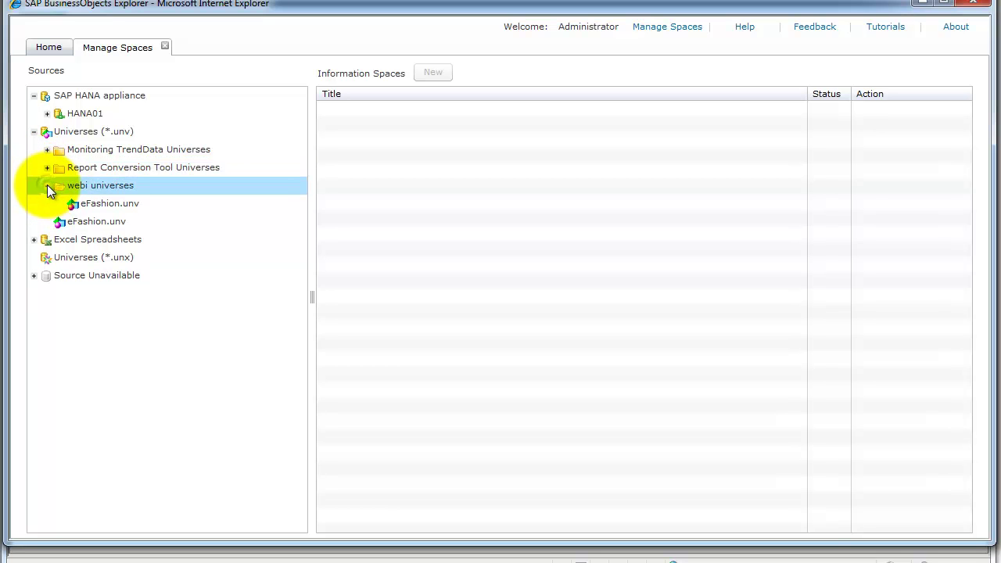
pyautogui.click(85, 206)
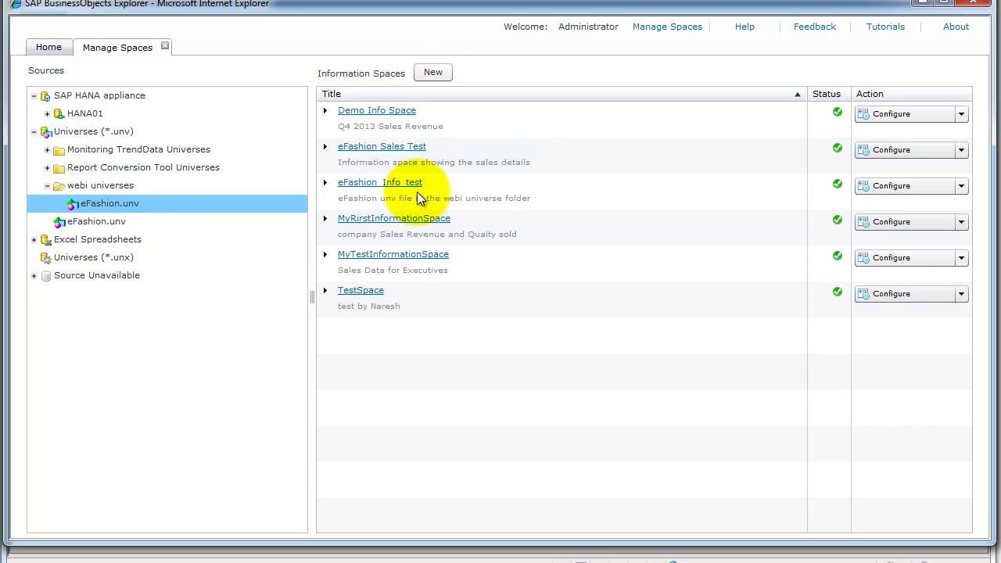
pyautogui.click(432, 72)
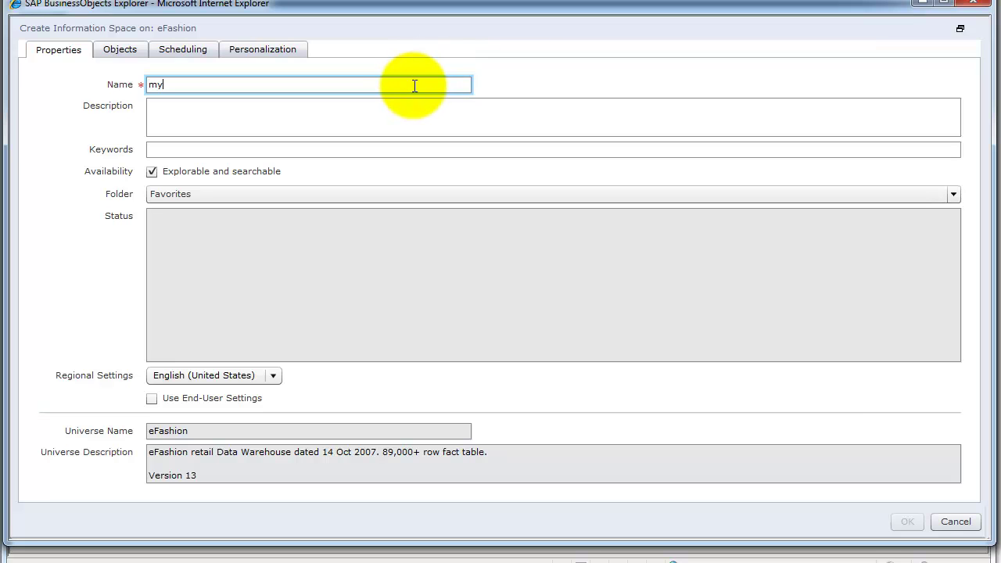
# - Name the information space myDemoInfomartionSpace, with the description "corporate sales revenue" and the keywords "executive view"
pyautogui.write('myDemoInfomartionSpace')
pyautogui.press('Tab')
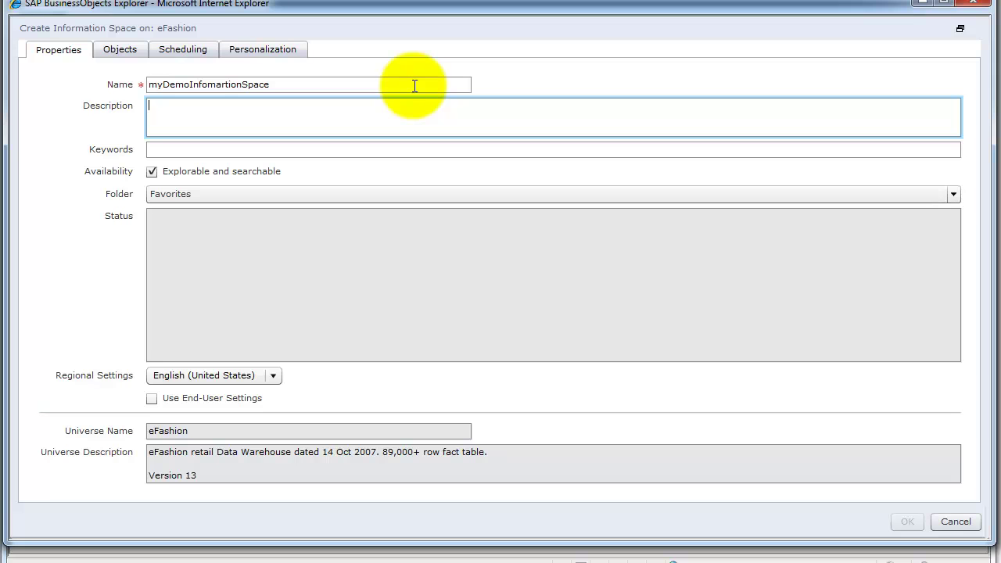
pyautogui.write('sales revenu')
pyautogui.press('Home')
pyautogui.write('corporate sal')
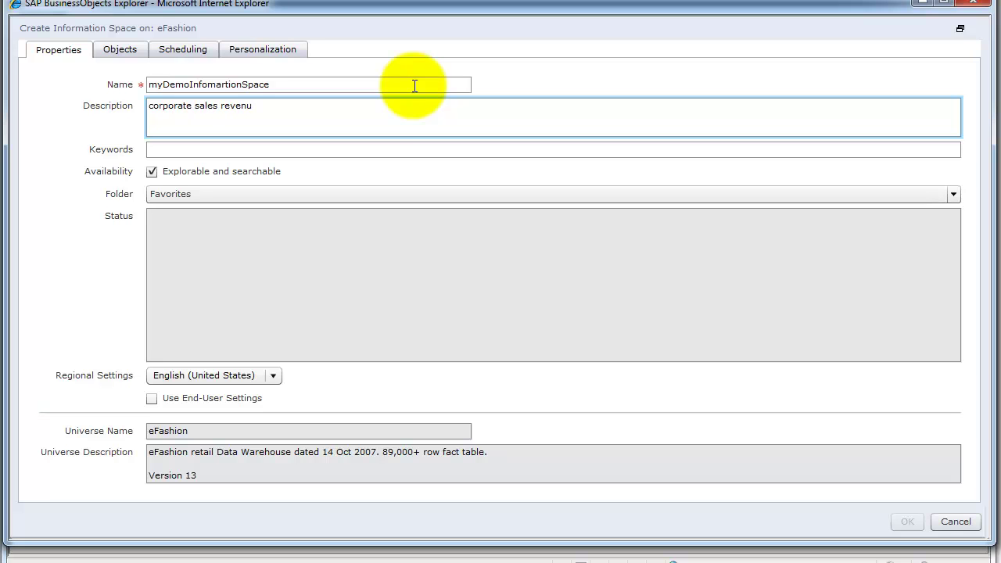
pyautogui.write('e')
pyautogui.press('Tab')
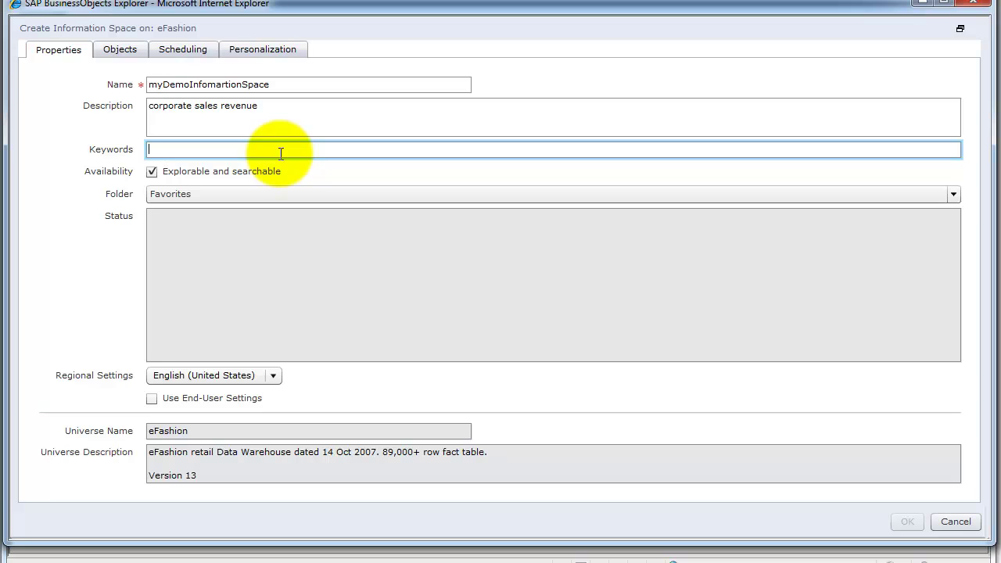
pyautogui.write('executive view')
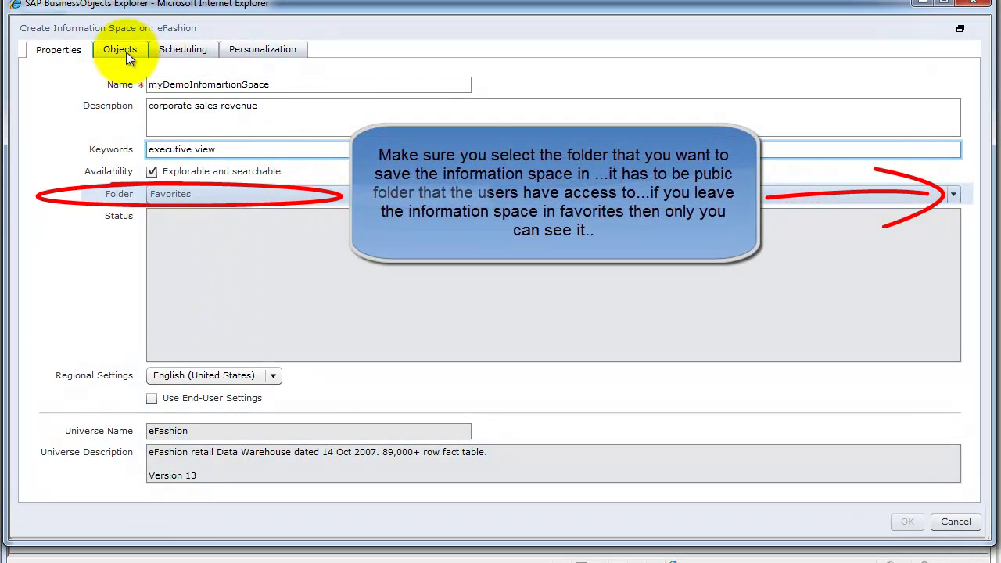
pyautogui.tripleClick(226, 148)
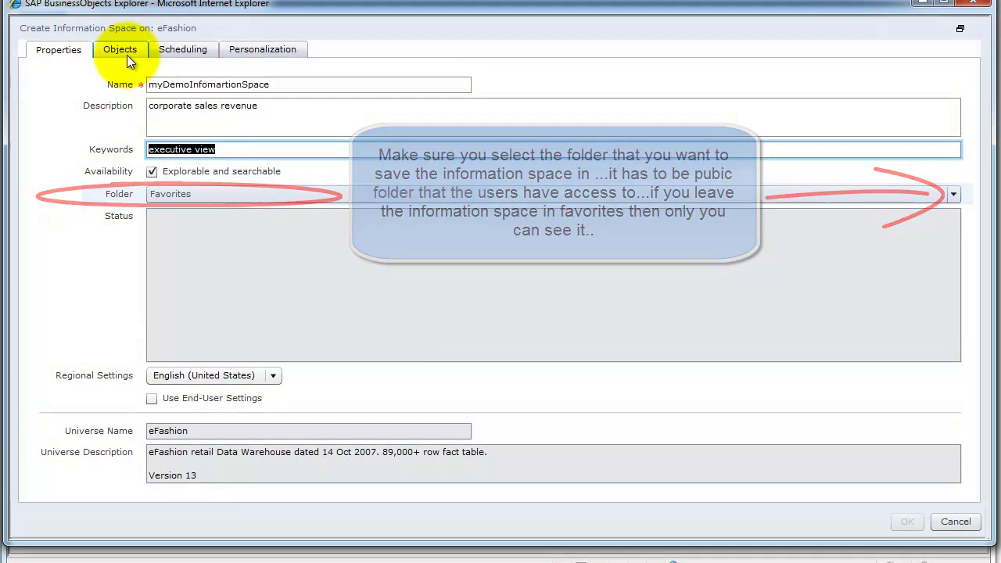
# - Add the Time period dimensions Year, Quarter, Week and Month as facets of the information space
pyautogui.click(128, 56)
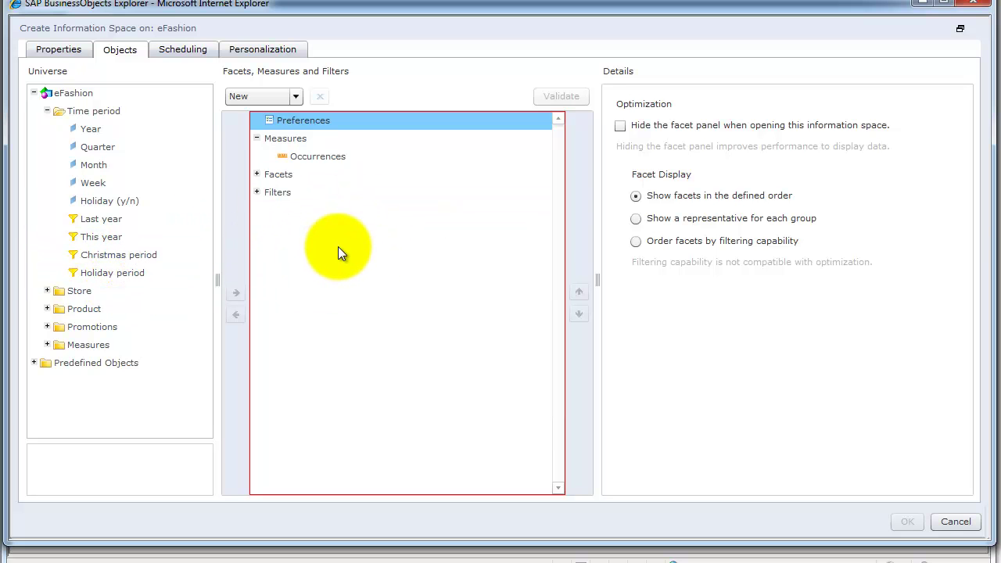
pyautogui.moveTo(310, 208)
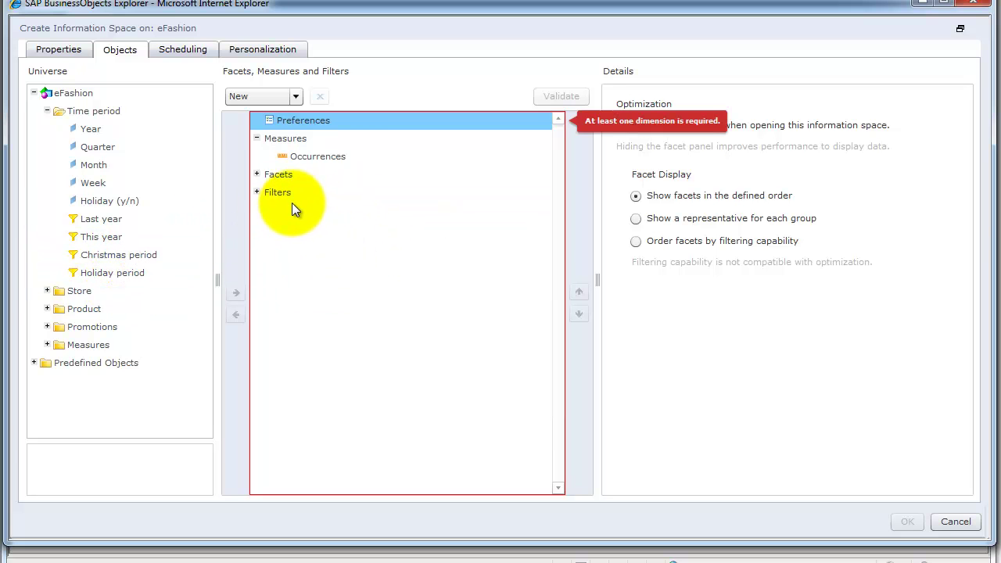
pyautogui.click(255, 175)
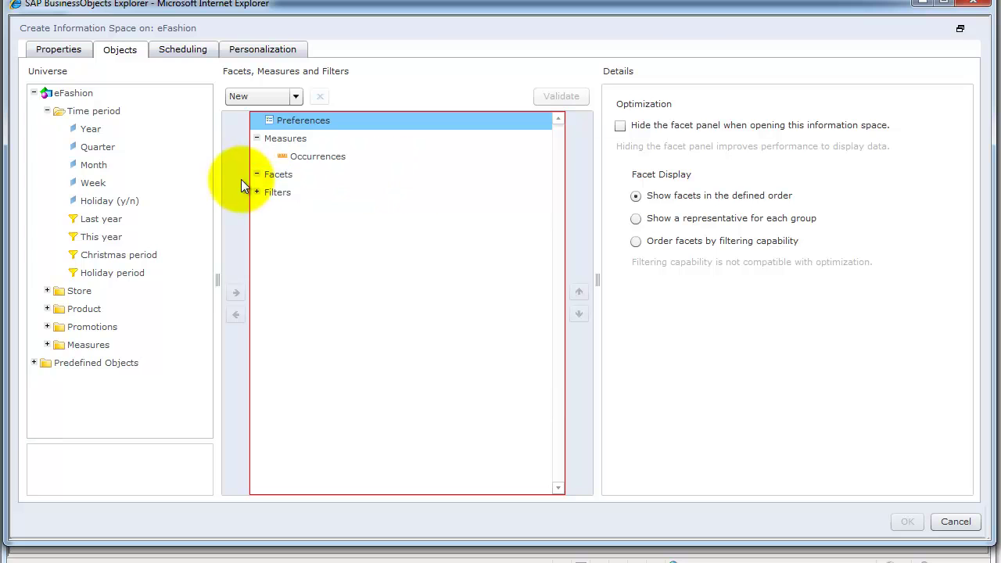
pyautogui.click(127, 133)
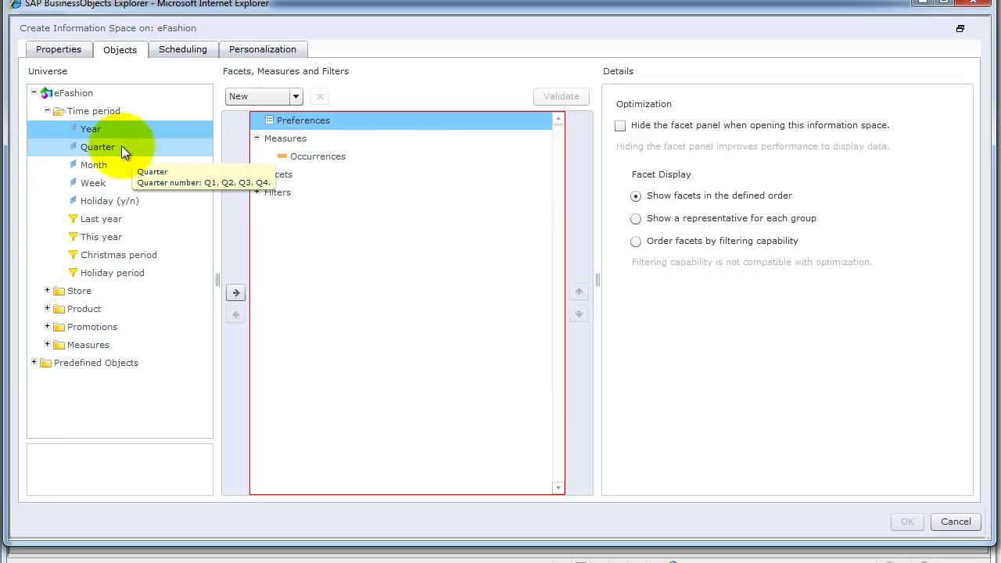
pyautogui.keyDown('ctrl'); pyautogui.click(122, 145); pyautogui.keyUp('ctrl')
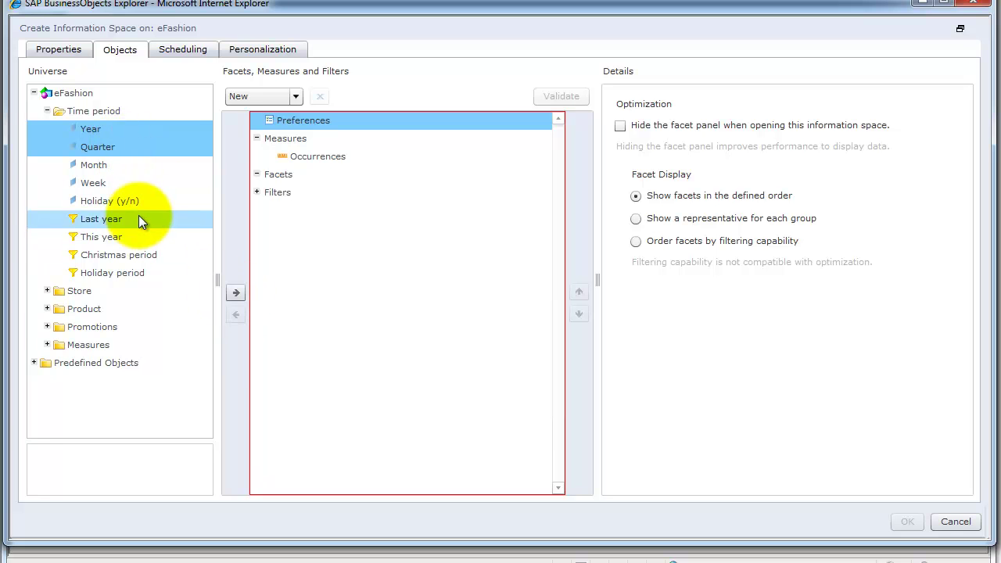
pyautogui.keyDown('ctrl'); pyautogui.click(124, 186); pyautogui.keyUp('ctrl')
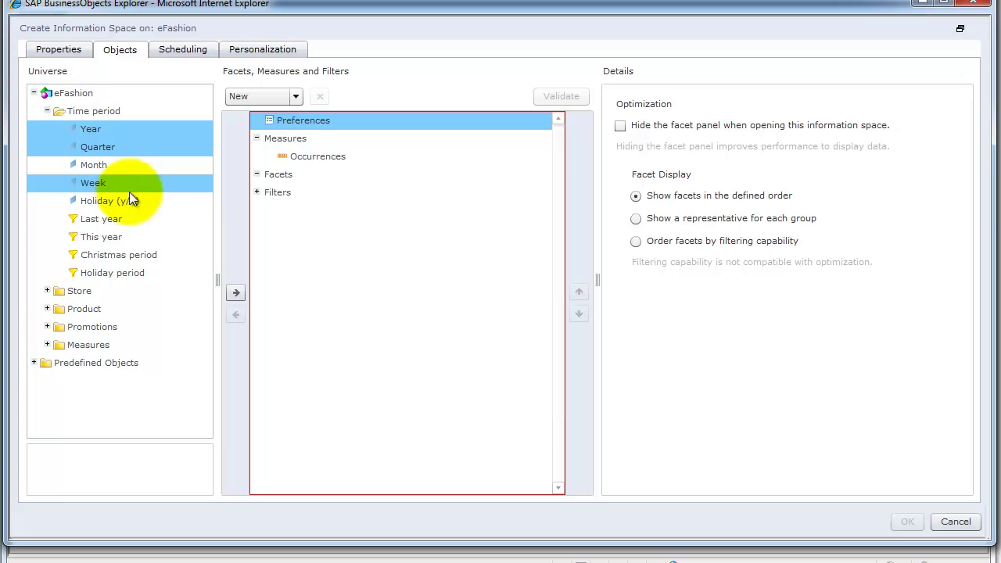
pyautogui.click(234, 294)
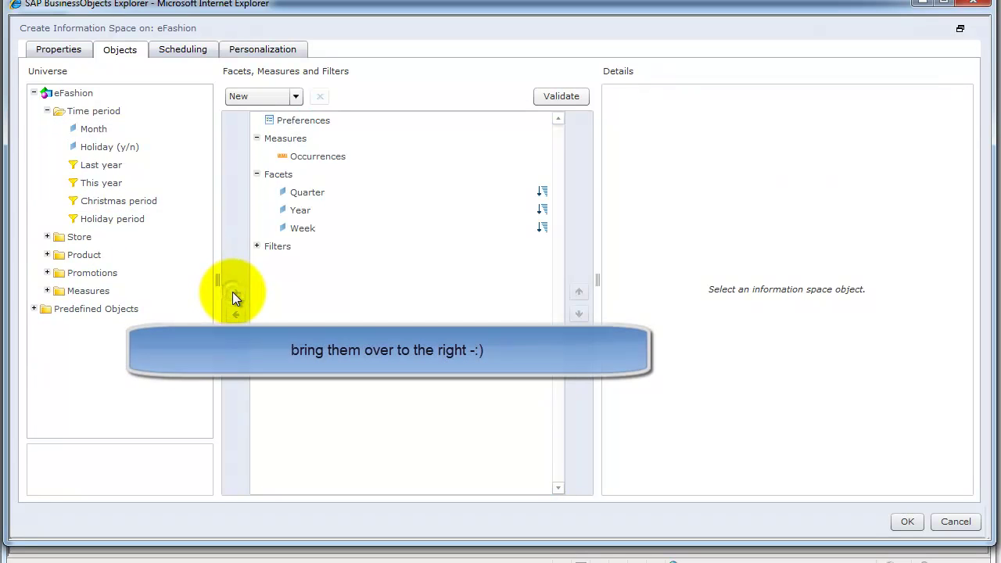
pyautogui.click(123, 130)
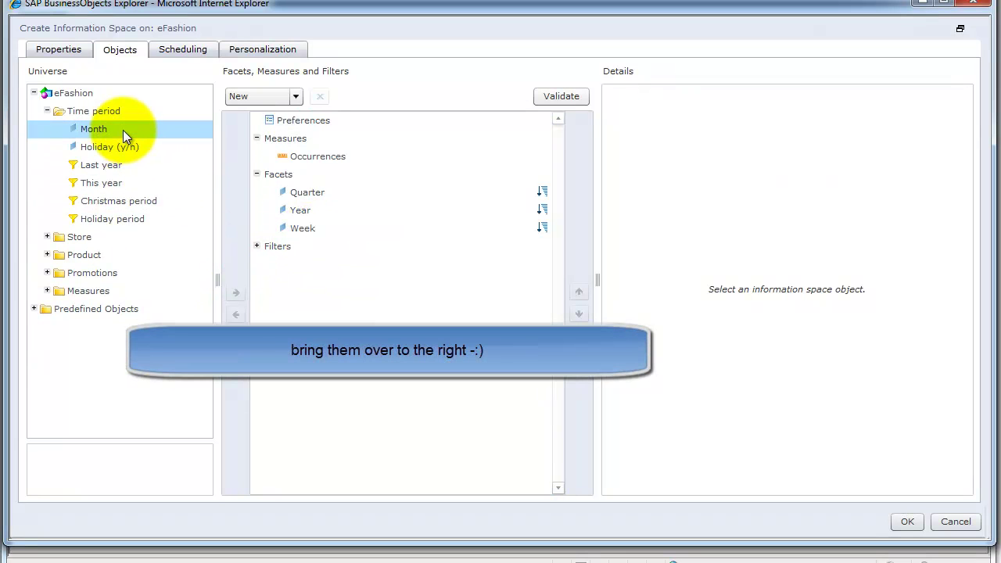
pyautogui.doubleClick(122, 130)
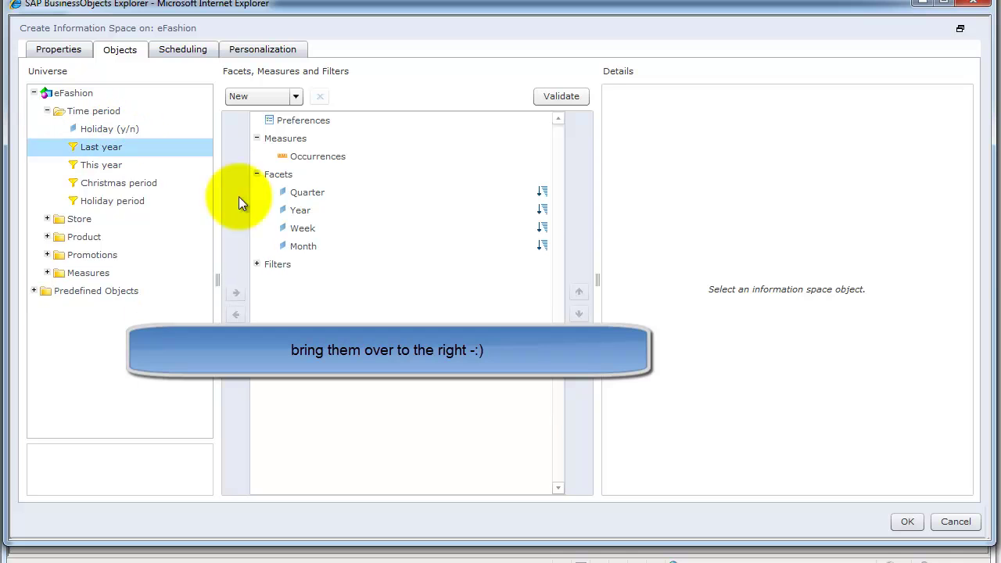
# - Remove Week, Month and Quarter from the facets of the information space
pyautogui.click(316, 245)
pyautogui.keyDown('ctrl'); pyautogui.click(314, 233); pyautogui.keyUp('ctrl')
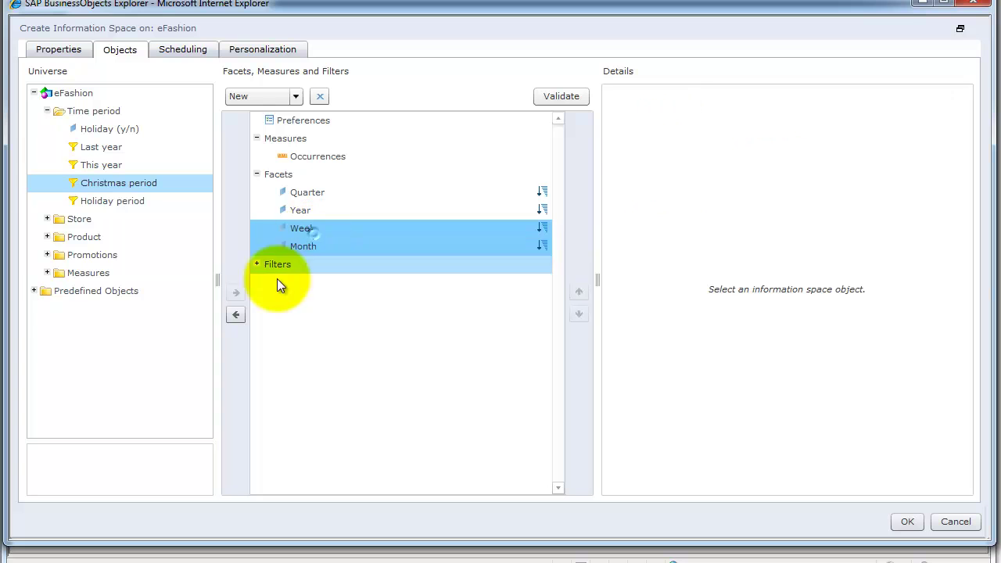
pyautogui.click(236, 314)
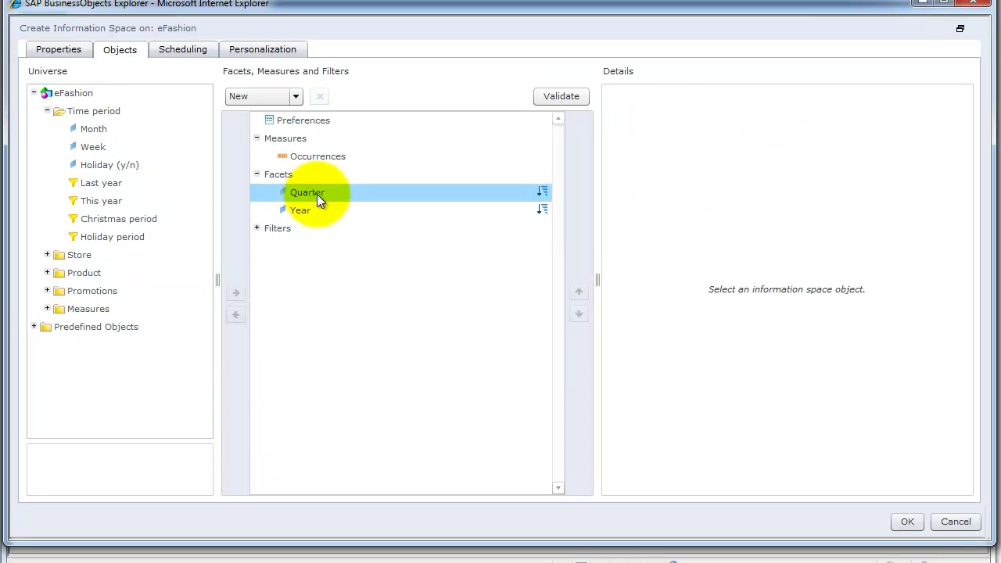
pyautogui.click(317, 194)
pyautogui.click(237, 314)
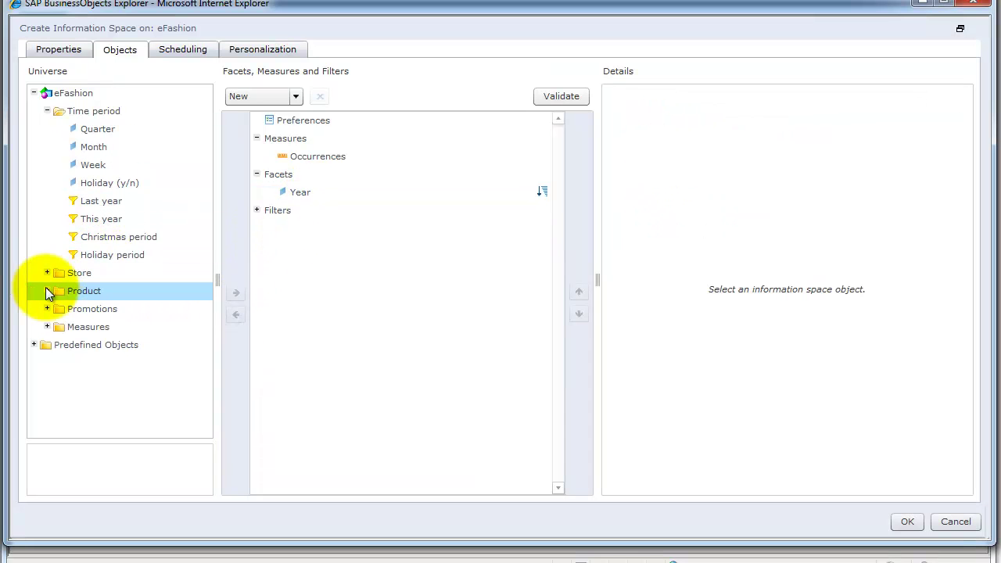
# - Add State and City from the Store folder and SKU desc from the Product folder as facets
pyautogui.click(46, 112)
pyautogui.click(47, 129)
pyautogui.doubleClick(85, 145)
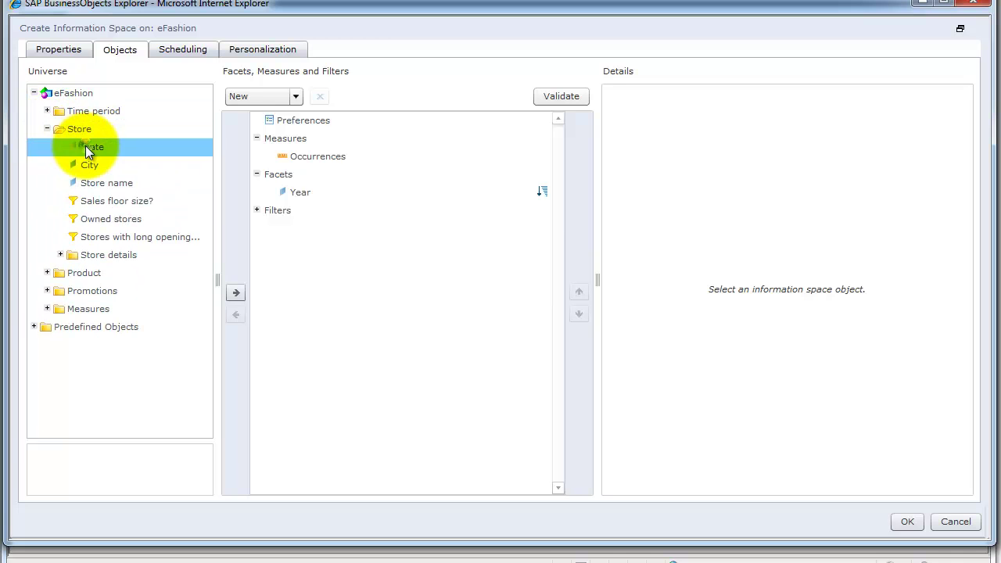
pyautogui.doubleClick(87, 151)
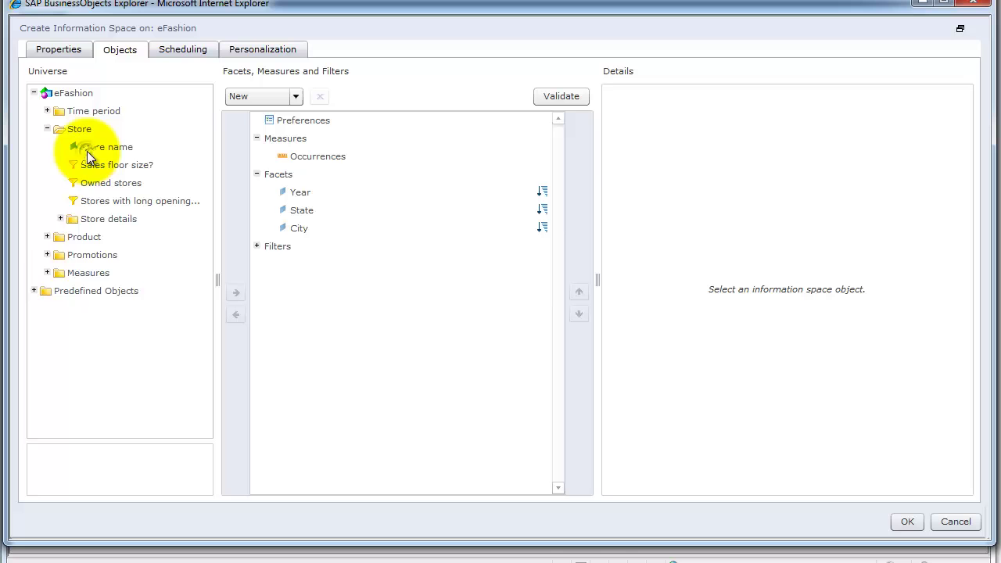
pyautogui.click(47, 237)
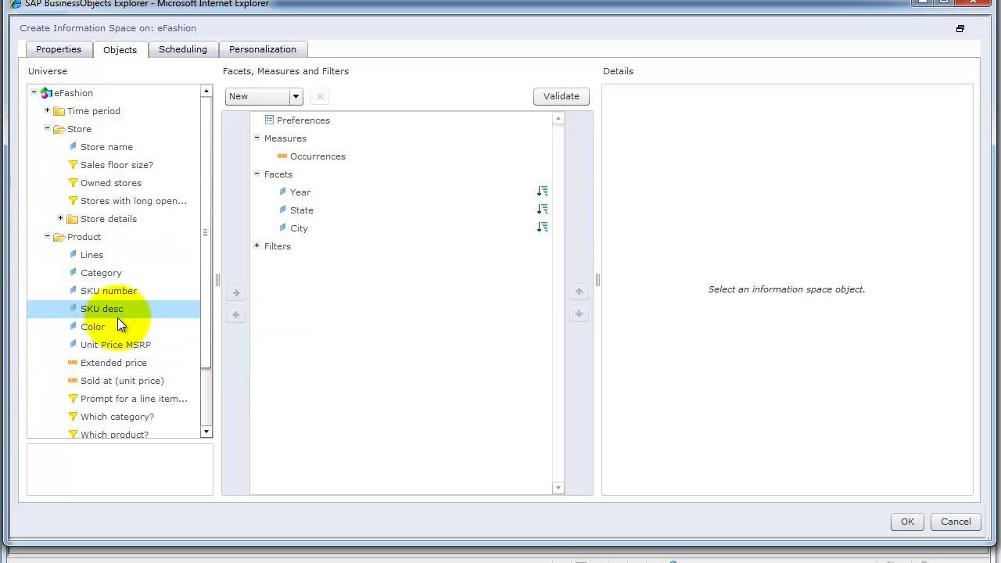
pyautogui.doubleClick(118, 311)
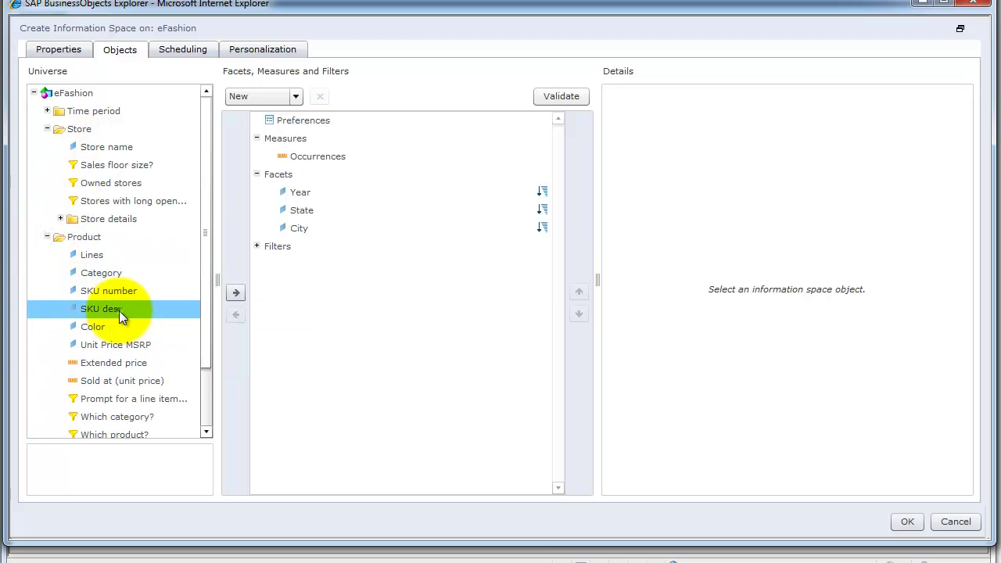
pyautogui.click(47, 237)
# - Add Sales revenue, Quantity sold, Margin and Discount as measures of the information space
pyautogui.click(47, 273)
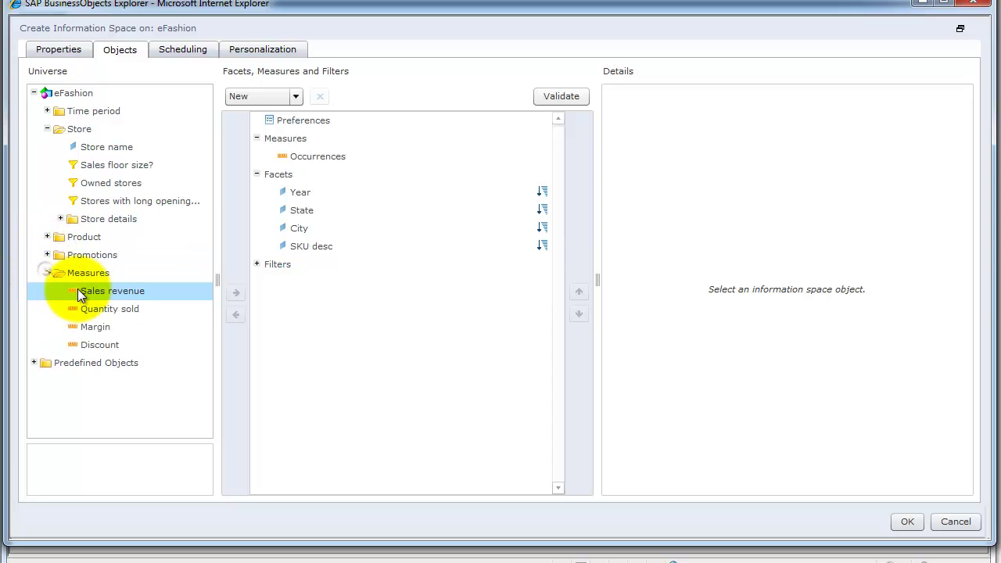
pyautogui.doubleClick(86, 291)
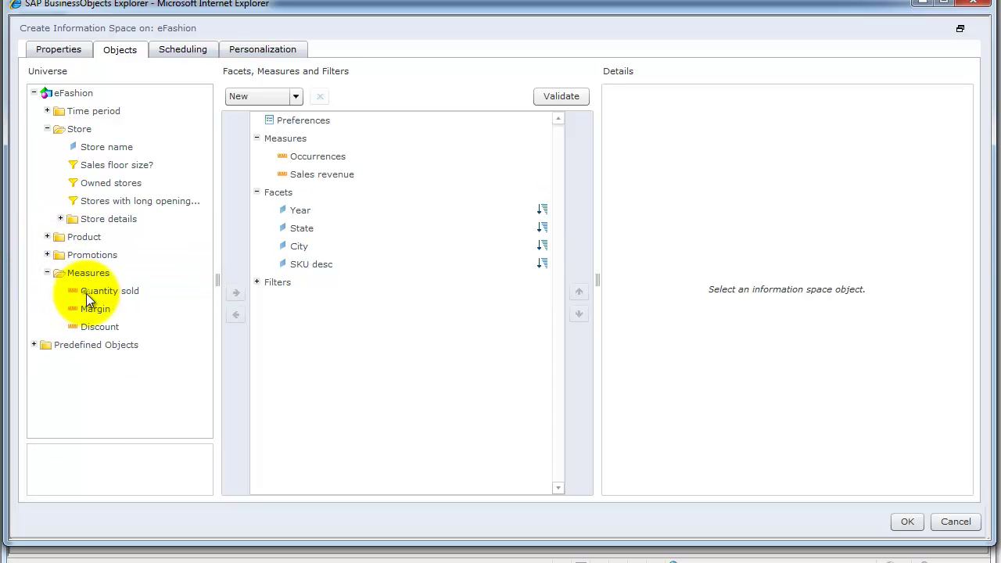
pyautogui.doubleClick(97, 292)
pyautogui.keyDown('shift'); pyautogui.click(98, 326); pyautogui.keyUp('shift')
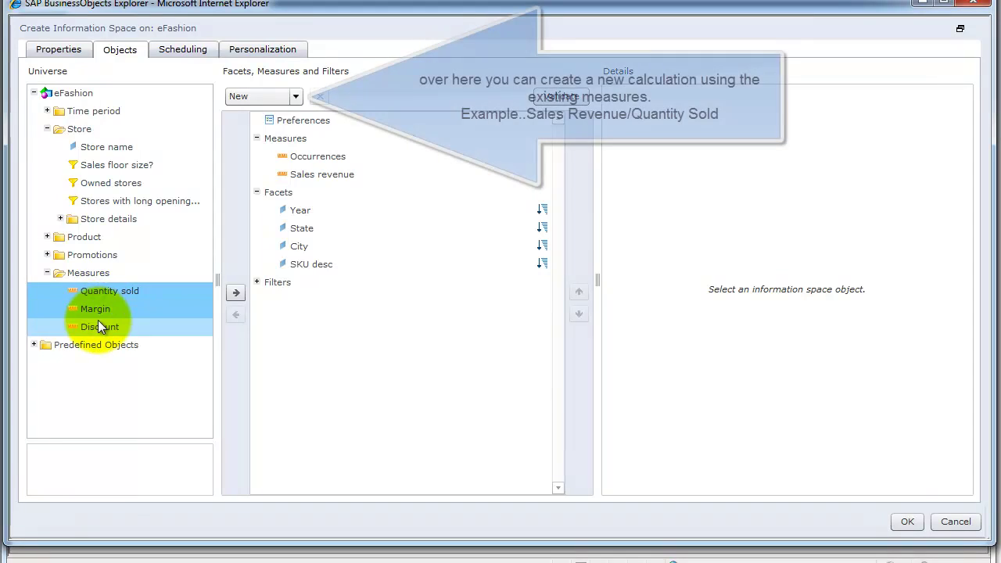
pyautogui.click(235, 293)
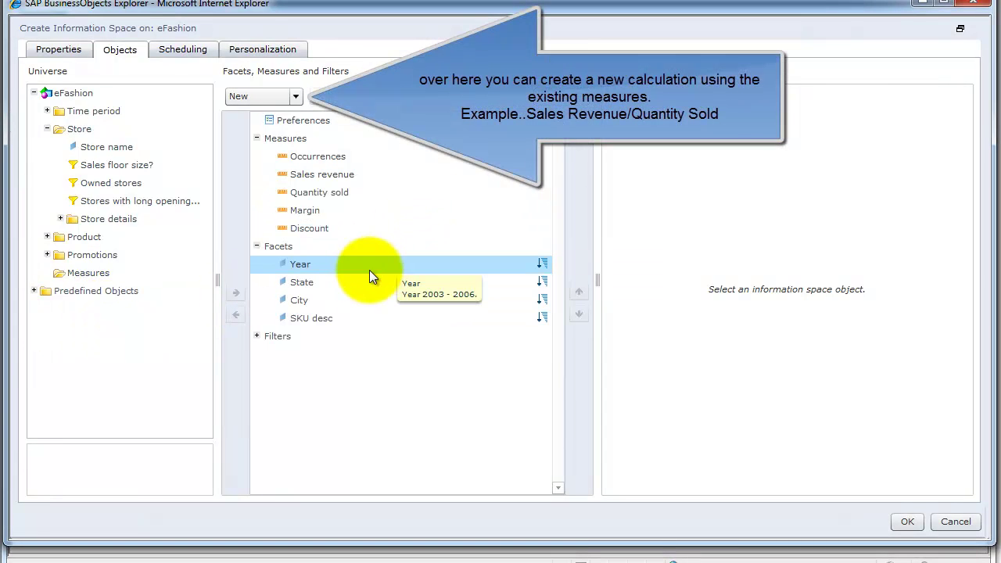
# - Change the label of the Sales revenue measure to Sales Rev
pyautogui.click(328, 160)
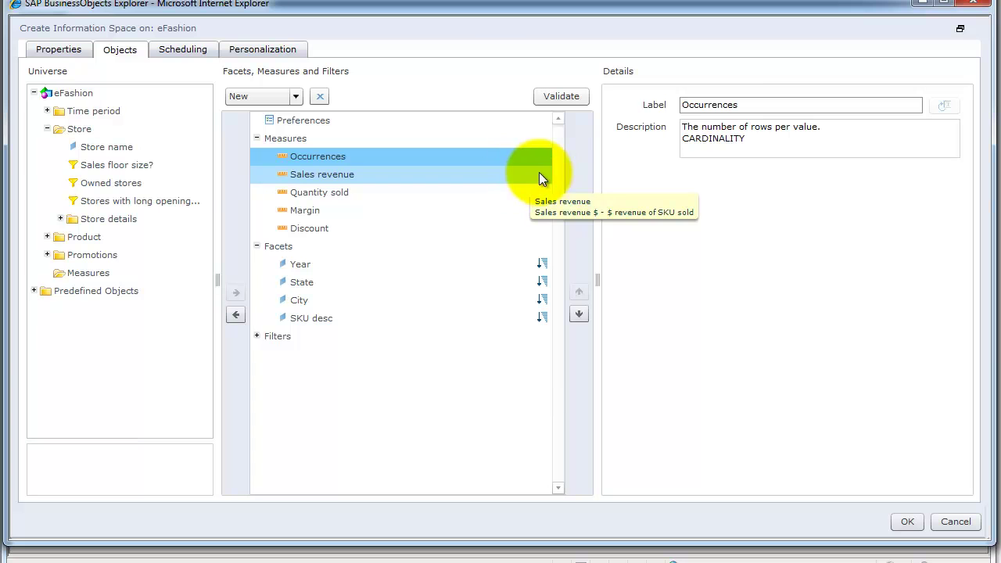
pyautogui.click(756, 107)
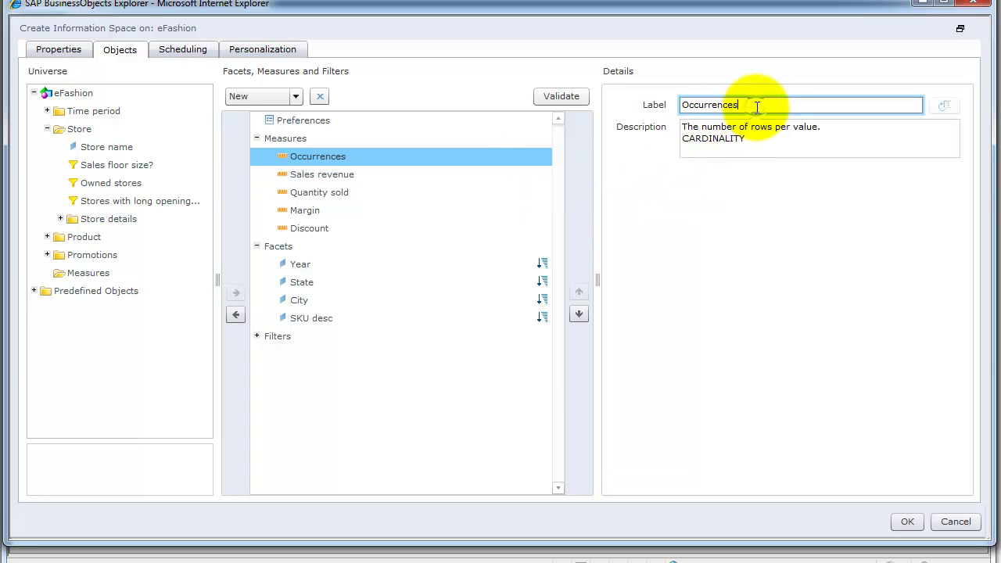
pyautogui.click(395, 165)
pyautogui.click(370, 175)
pyautogui.click(762, 105)
pyautogui.press('BackSpace')
pyautogui.press('BackSpace')
pyautogui.press('BackSpace')
pyautogui.press('BackSpace')
pyautogui.press('BackSpace')
pyautogui.press('BackSpace')
pyautogui.press('BackSpace')
pyautogui.write('Re')
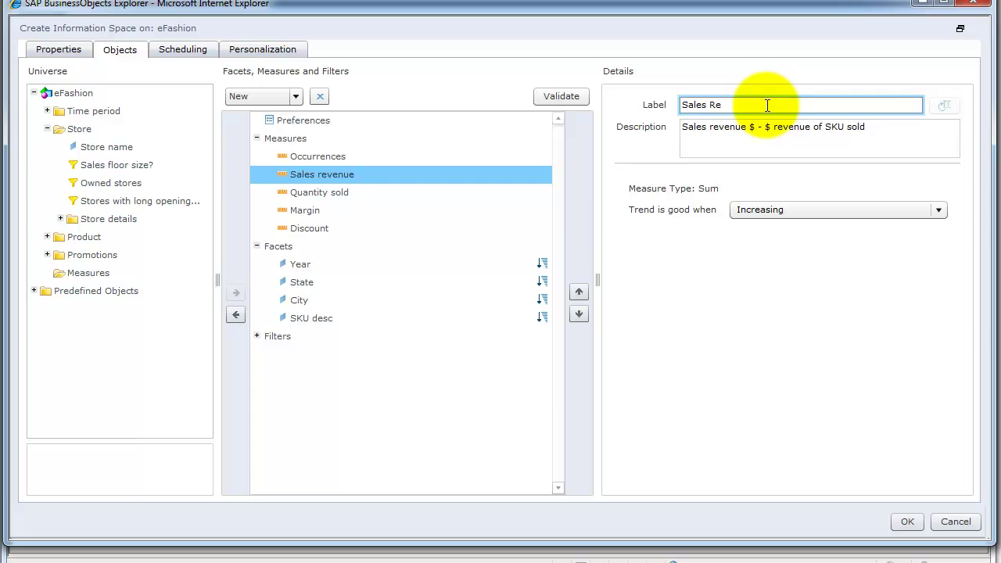
pyautogui.write('v')
pyautogui.press('Return')
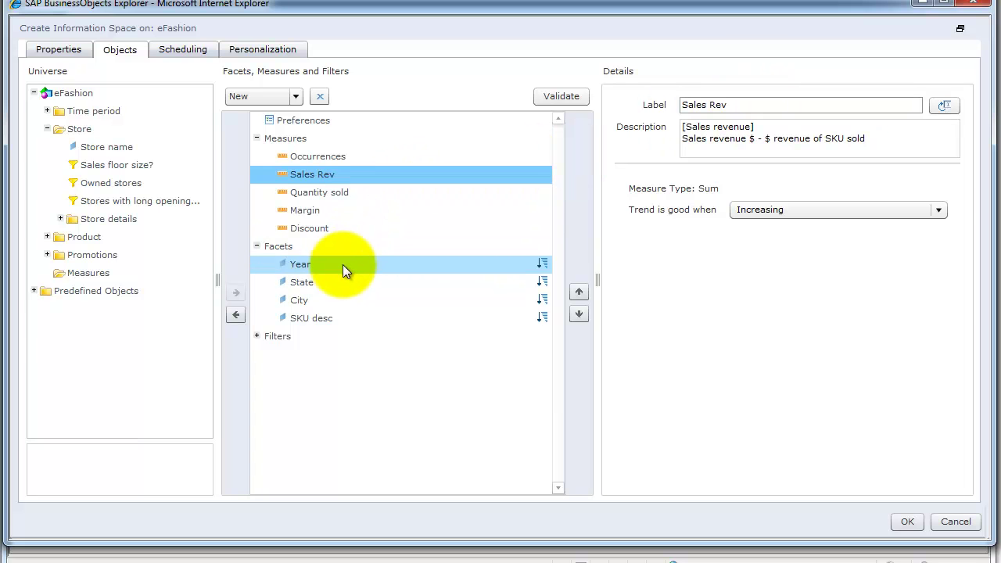
# - Examine the default sorting options available for the Year facet
pyautogui.click(342, 265)
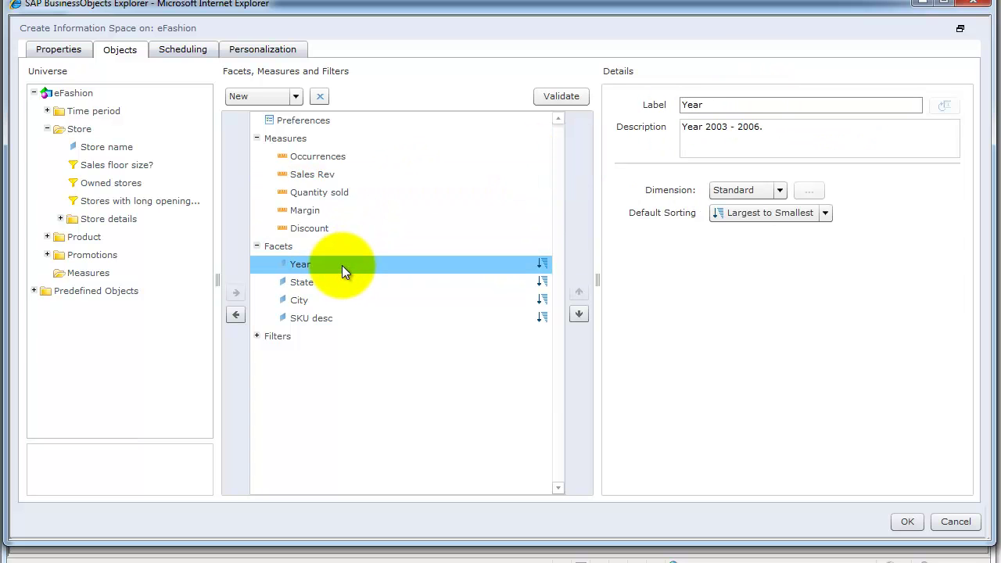
pyautogui.click(823, 214)
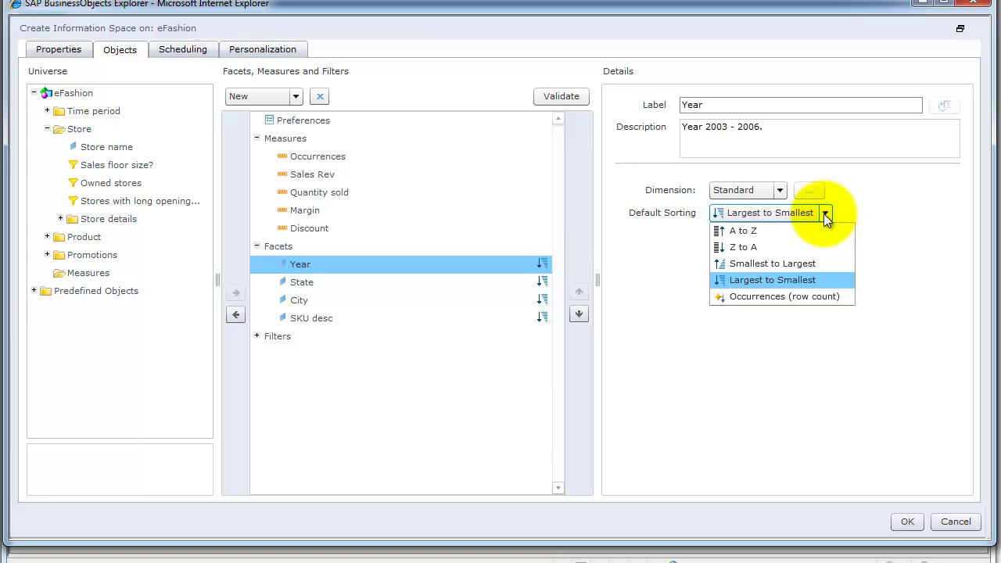
pyautogui.click(823, 214)
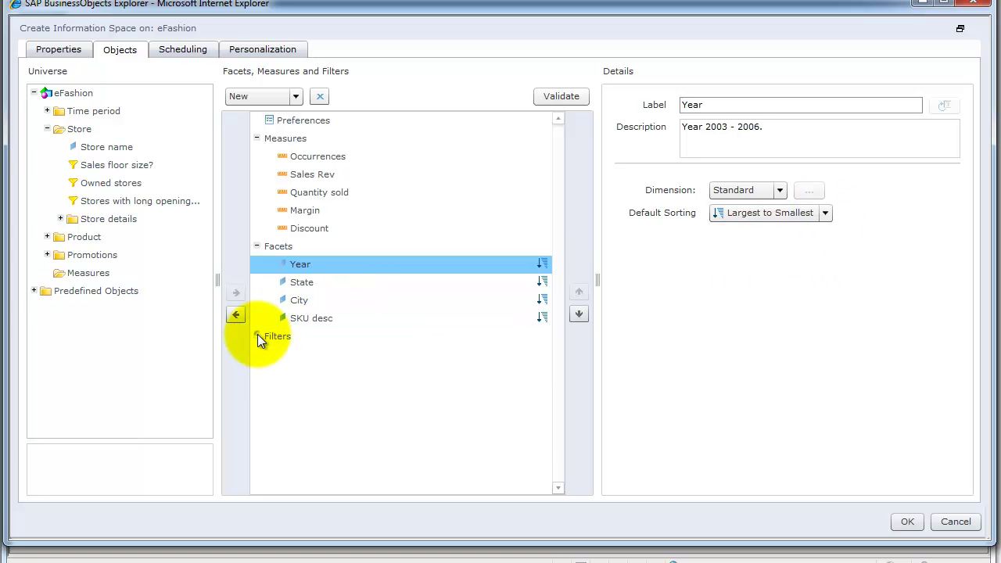
# - Add the Which category? filter from the Product folder to the information space
pyautogui.click(46, 238)
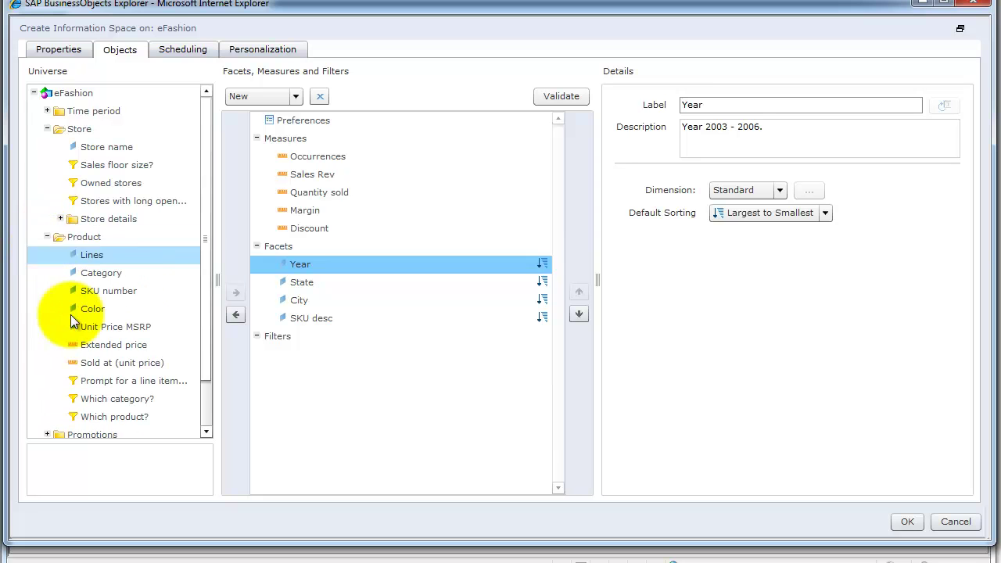
pyautogui.doubleClick(109, 398)
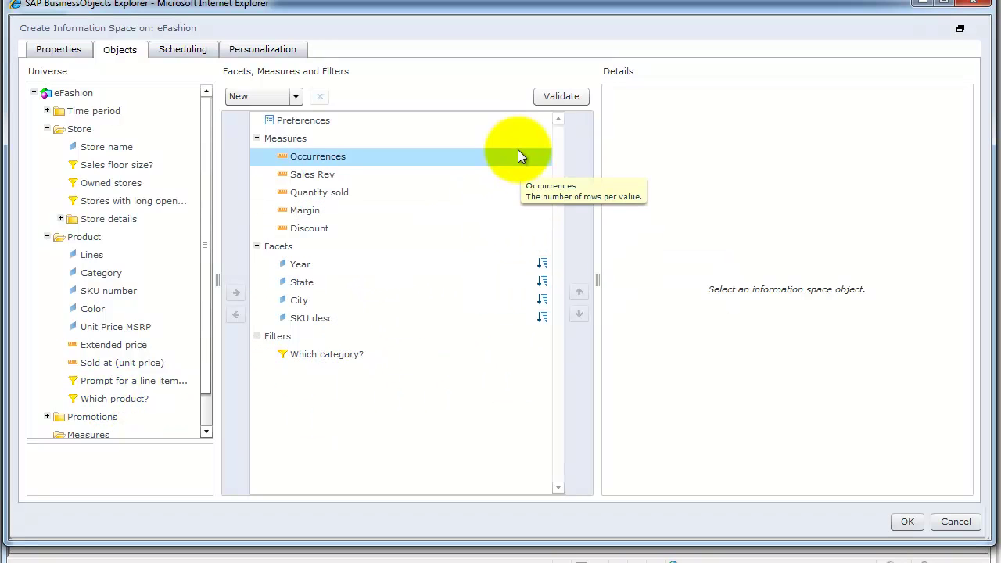
# - Validate the information space, answer the category prompt with Belts,bags,wallets, and cancel at the summary
pyautogui.click(560, 100)
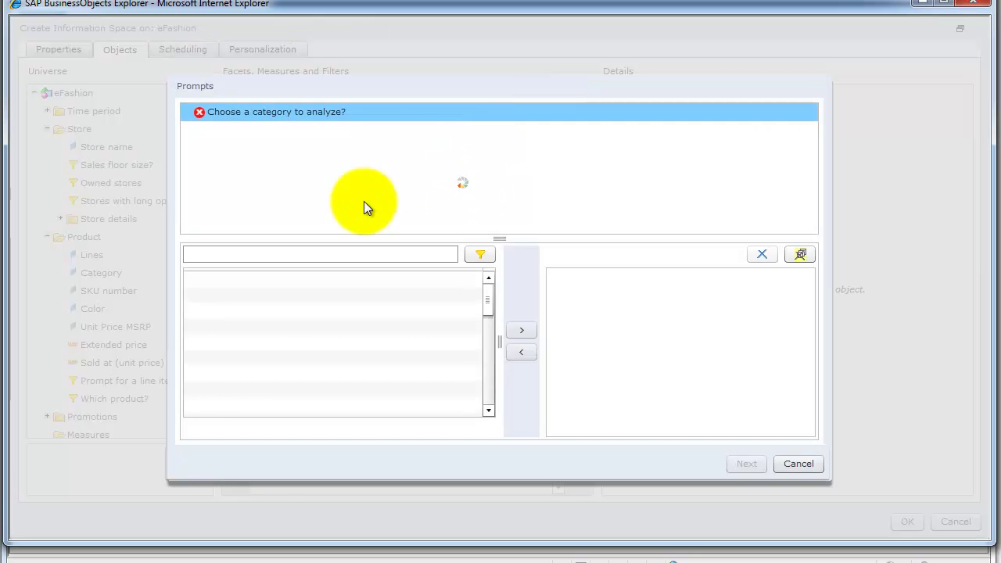
pyautogui.click(293, 299)
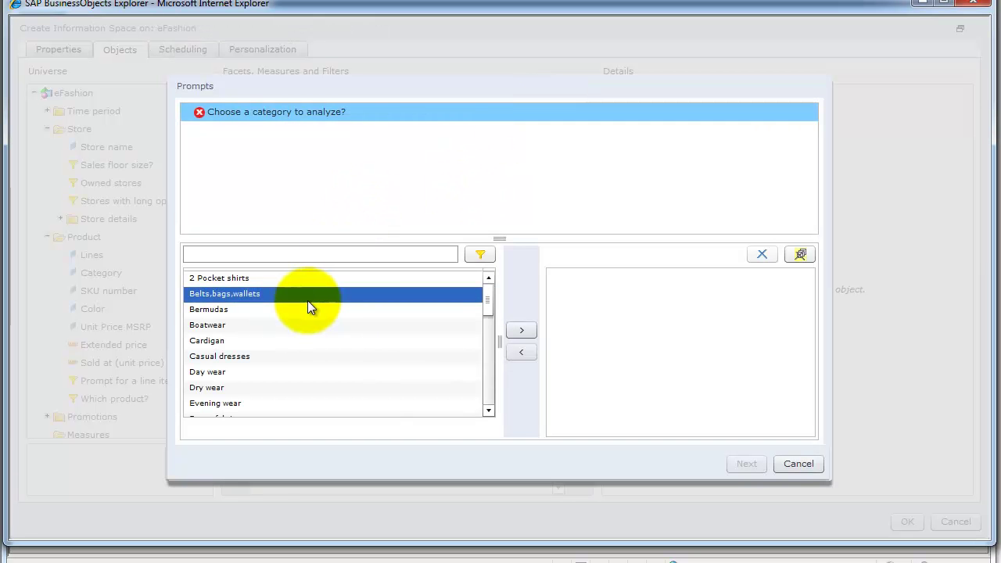
pyautogui.click(519, 336)
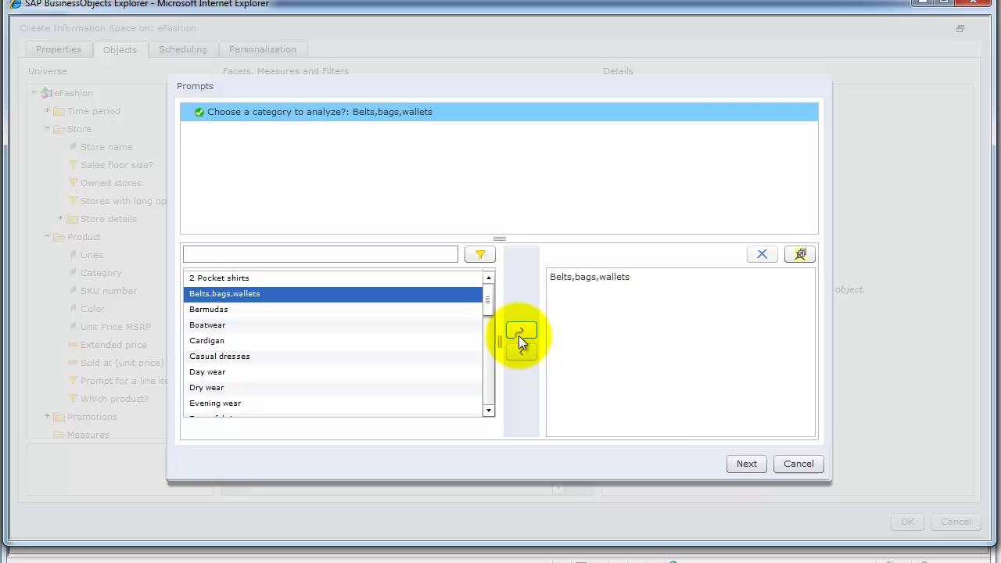
pyautogui.click(744, 463)
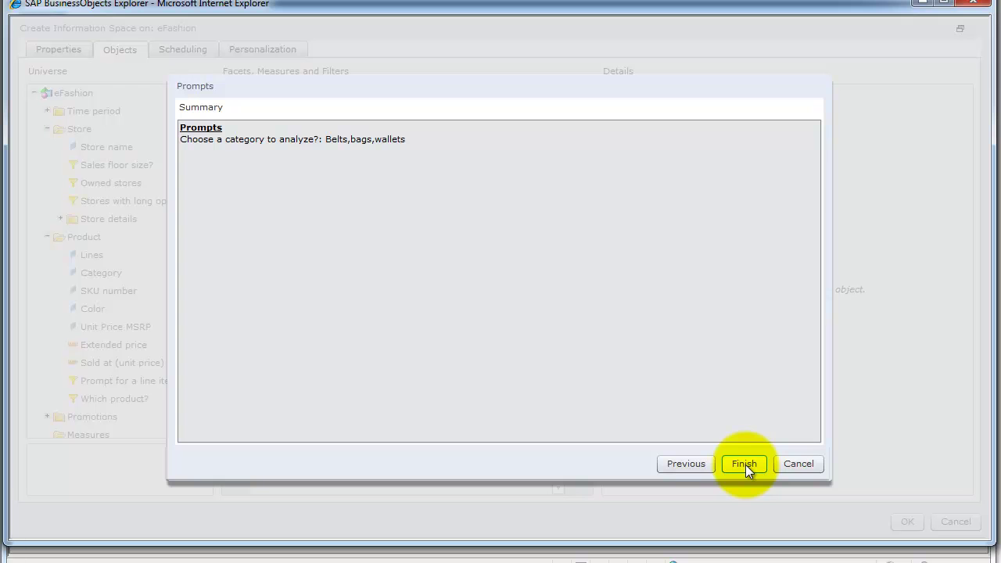
pyautogui.click(792, 466)
# - Remove the Which category? filter from the information space and display its facet preferences
pyautogui.click(423, 359)
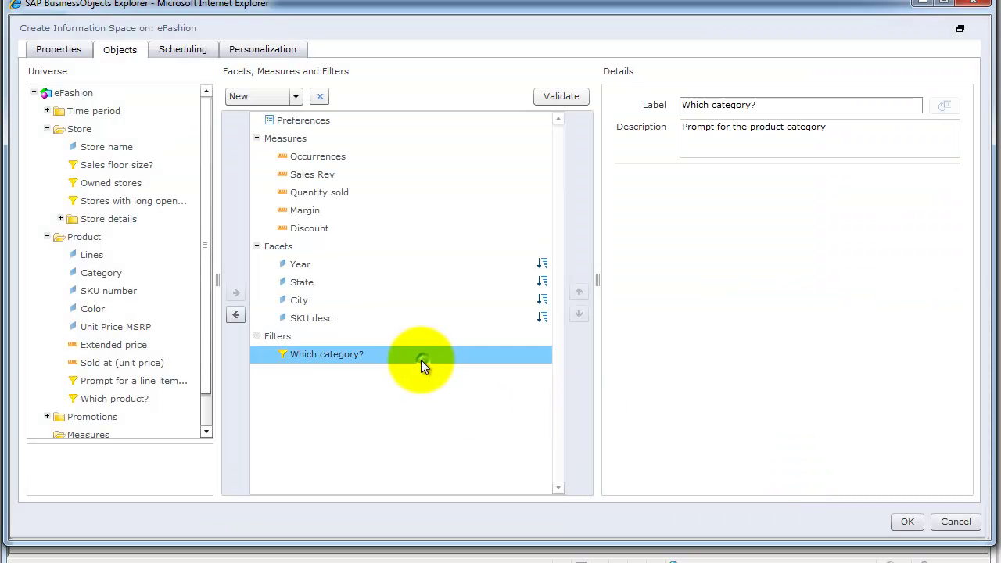
pyautogui.click(237, 313)
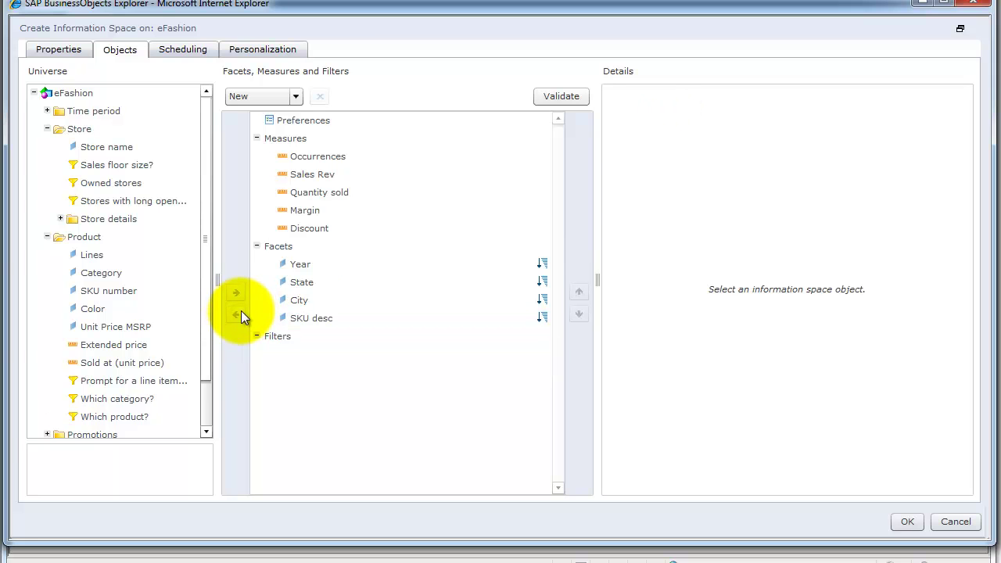
pyautogui.click(347, 121)
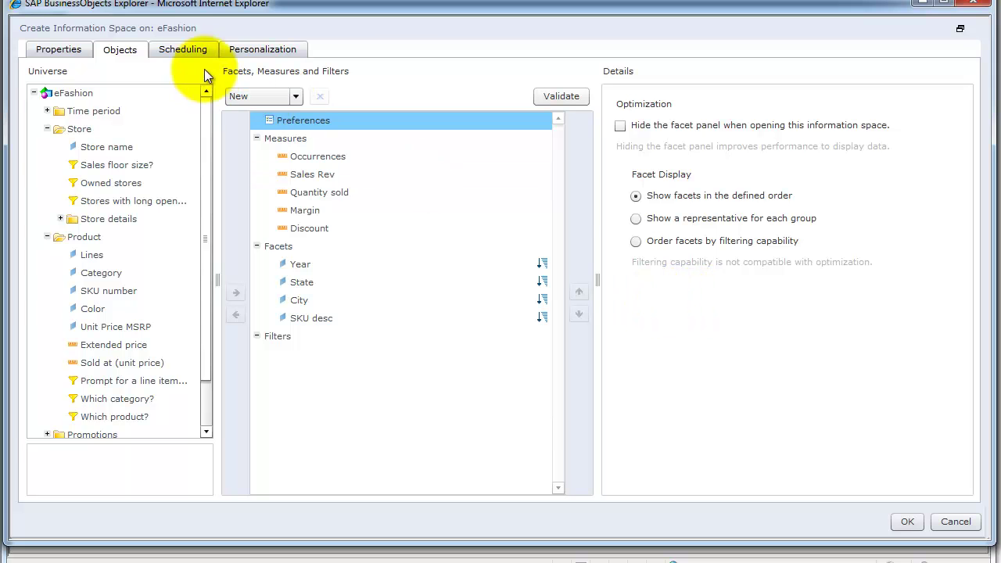
# - Try a periodic schedule running every 1 week for the information space, and view its personalization settings
pyautogui.click(183, 51)
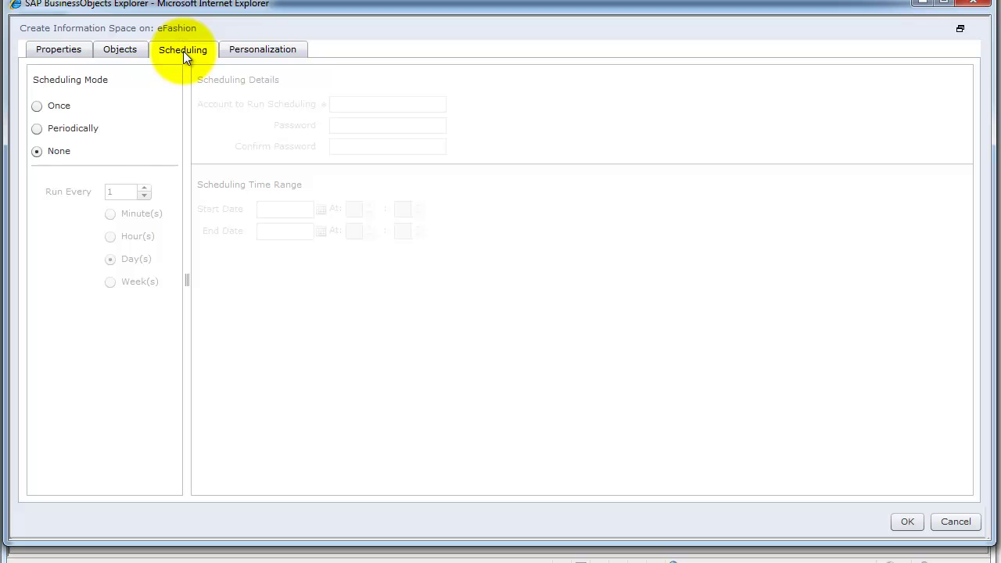
pyautogui.click(58, 107)
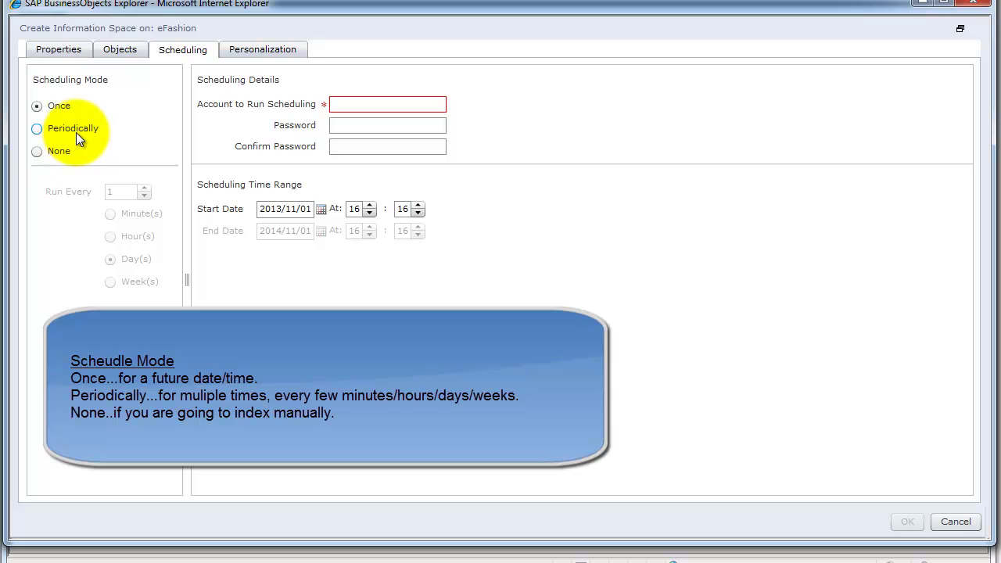
pyautogui.click(75, 132)
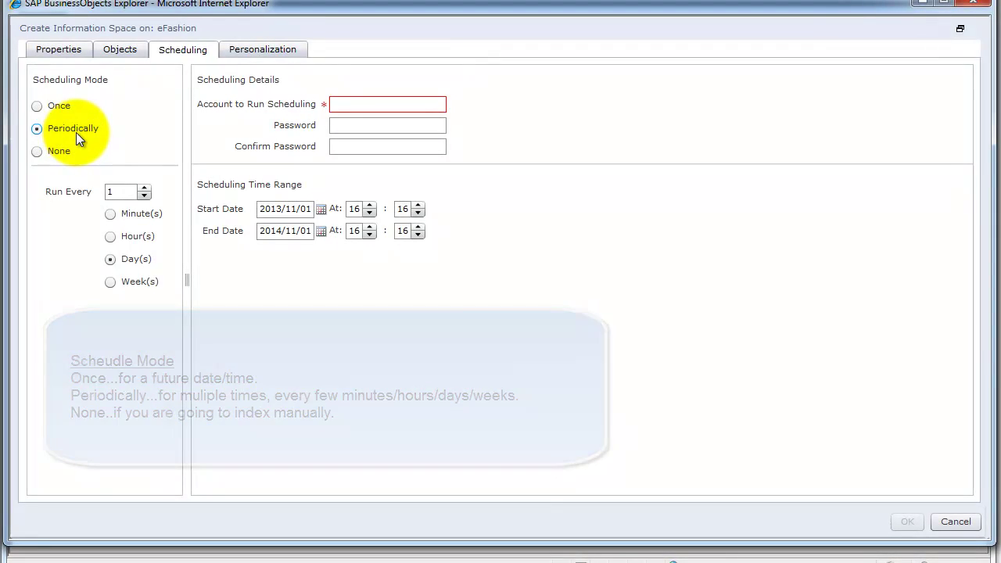
pyautogui.click(110, 281)
pyautogui.click(345, 104)
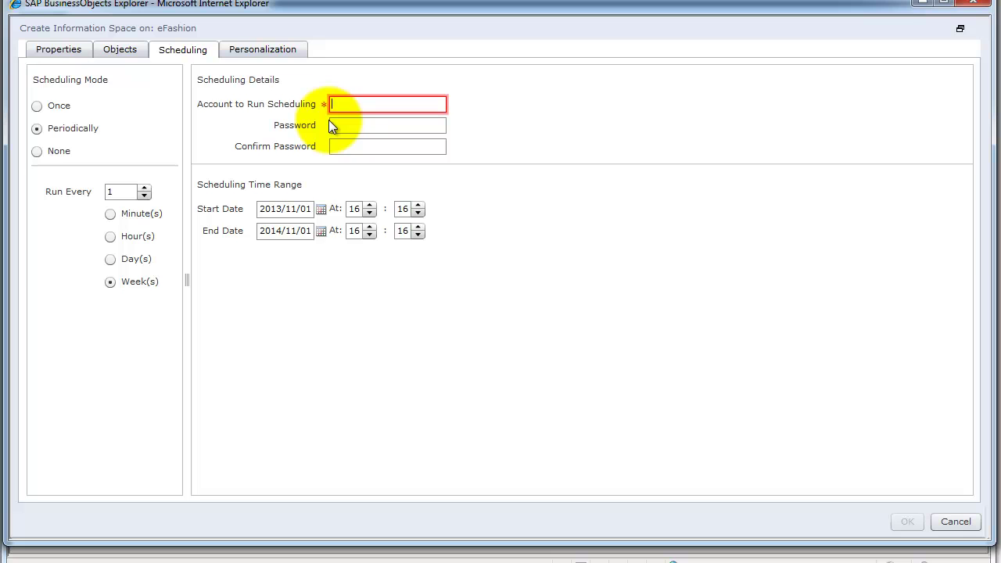
pyautogui.click(262, 54)
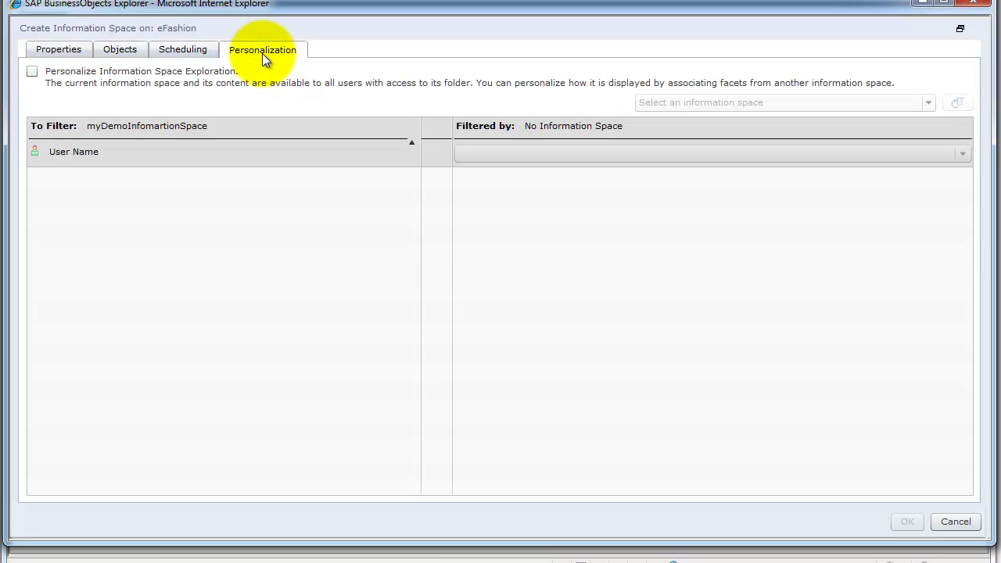
# - Set the scheduling mode to None and save the new information space
pyautogui.click(181, 47)
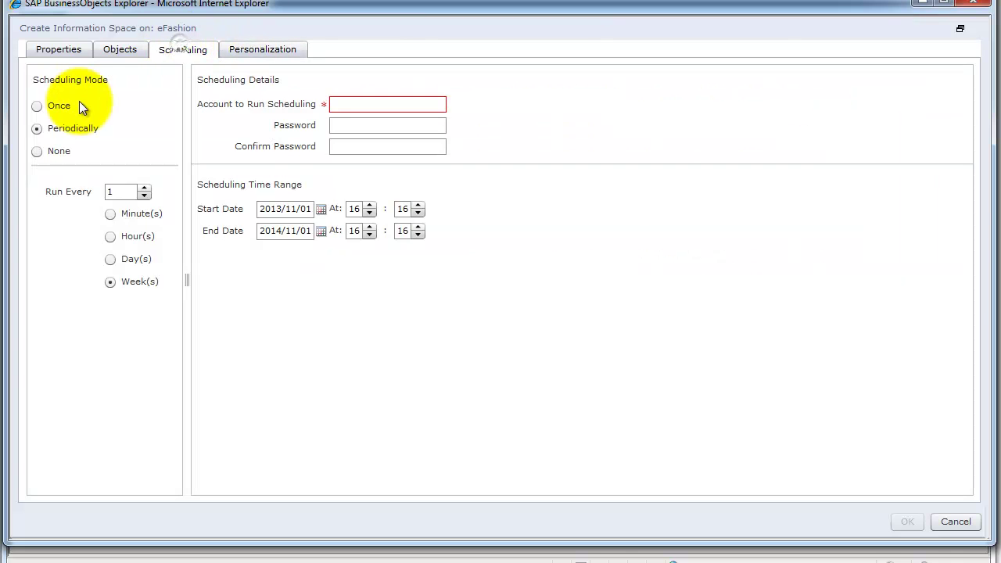
pyautogui.click(40, 152)
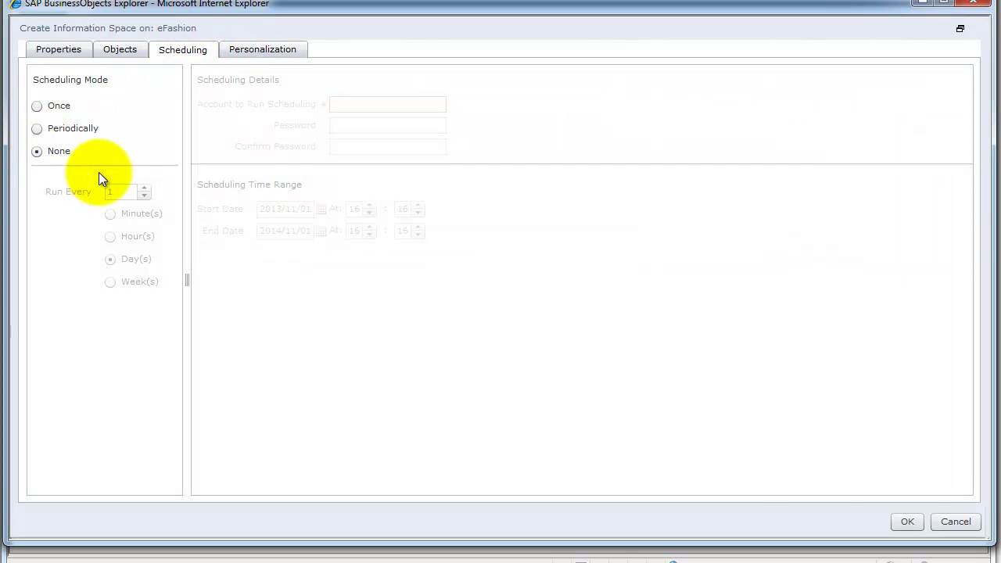
pyautogui.click(905, 520)
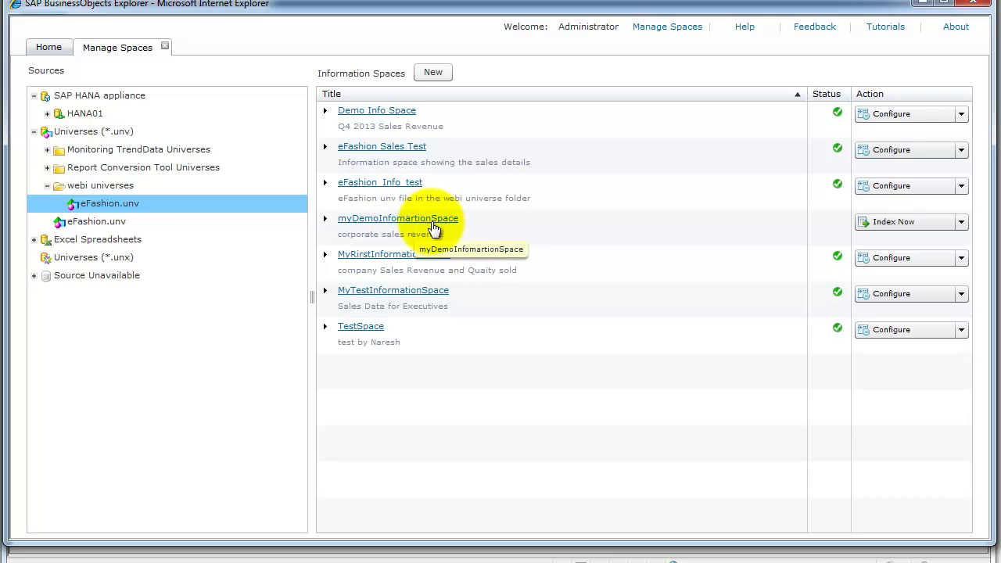
# - Refresh the list of information spaces on the home page to check for the new space
pyautogui.click(47, 48)
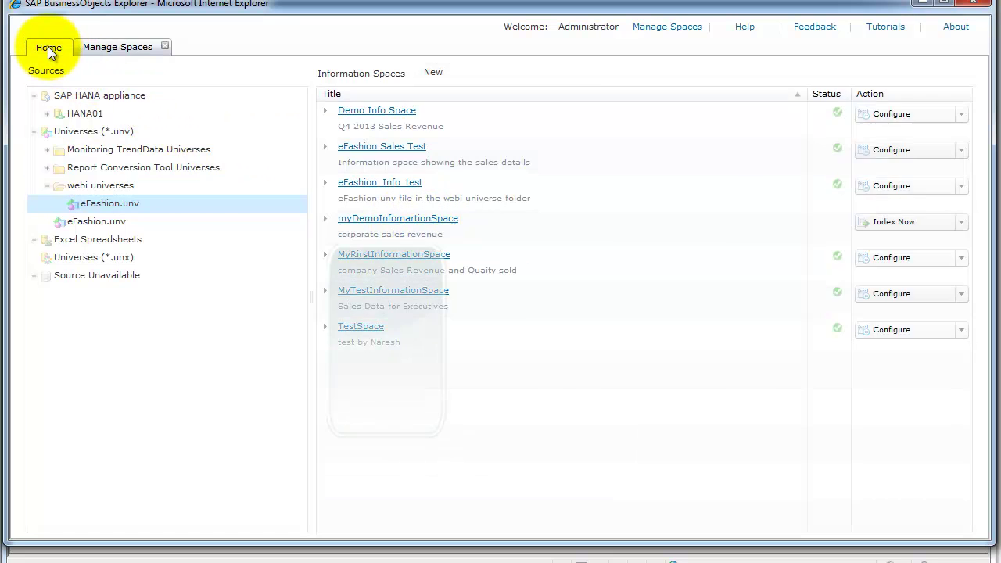
pyautogui.click(786, 122)
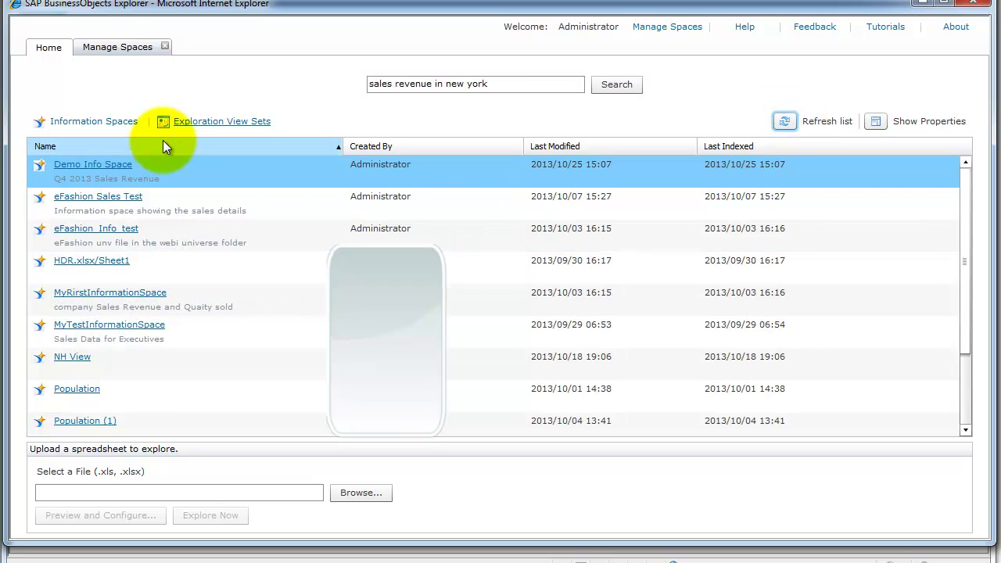
# - Index myDemoInfomartionSpace immediately from the space management list
pyautogui.click(114, 47)
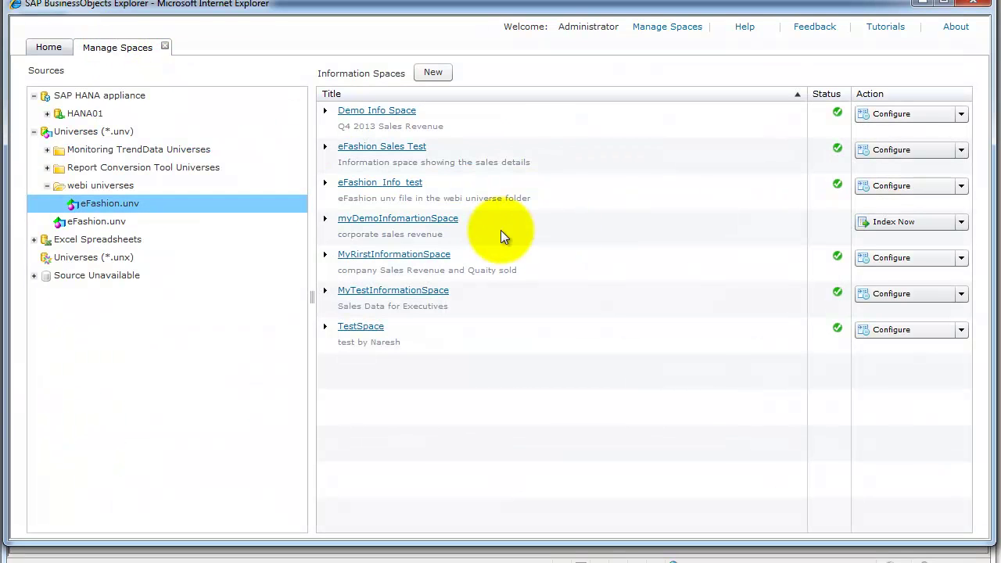
pyautogui.click(906, 223)
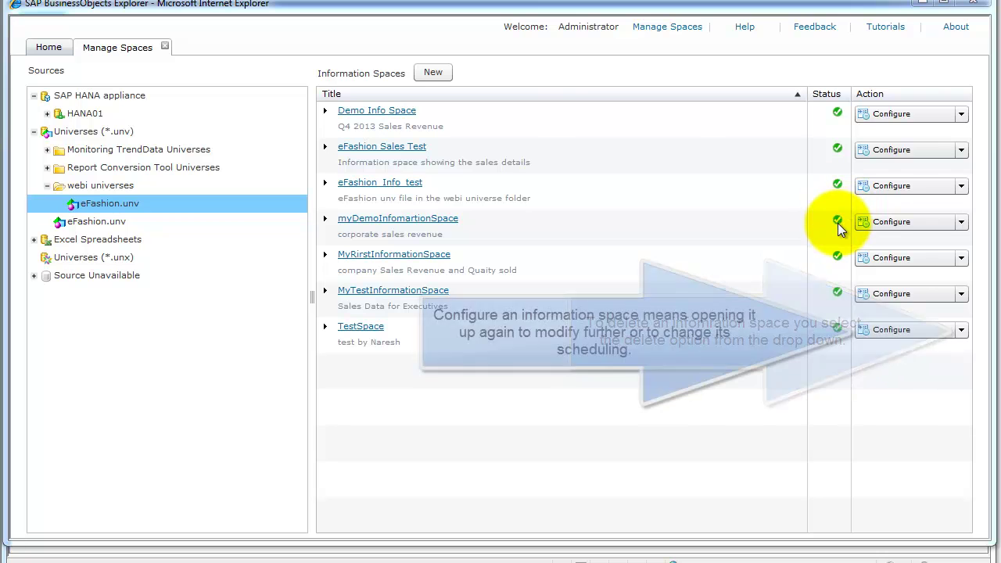
pyautogui.moveTo(837, 223)
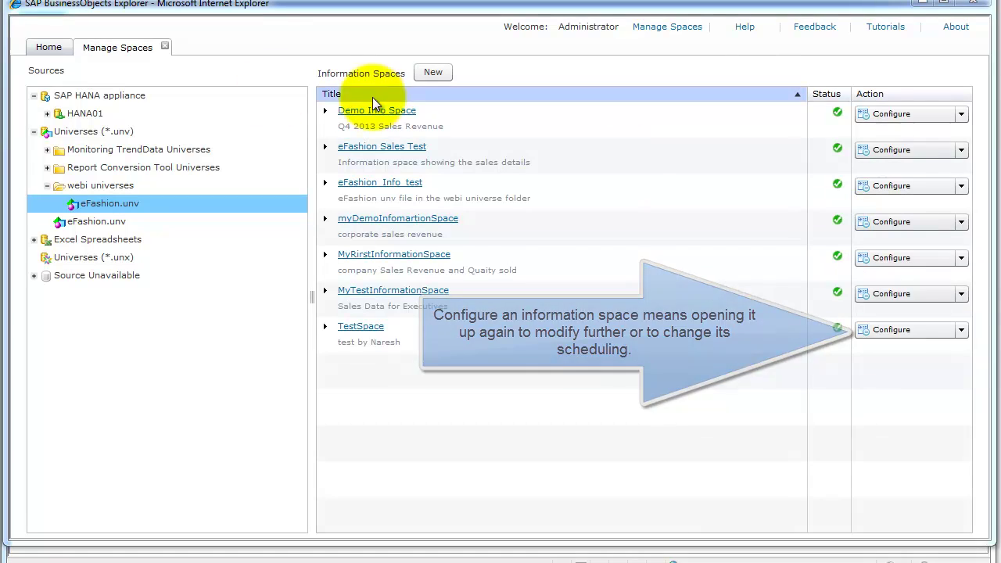
# - Refresh the home page's information space list and open myDemoInfomartionSpace for exploration
pyautogui.click(53, 51)
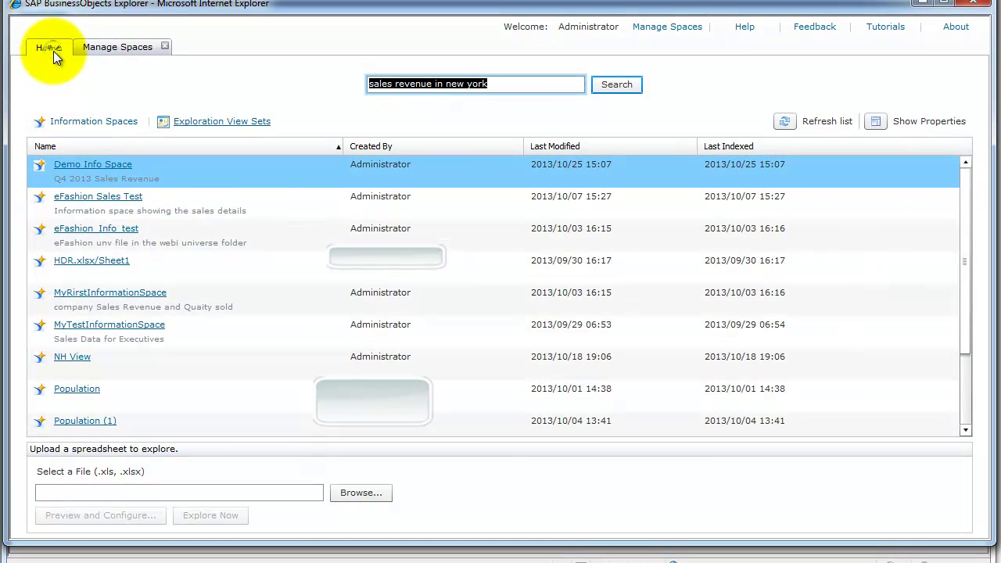
pyautogui.click(784, 121)
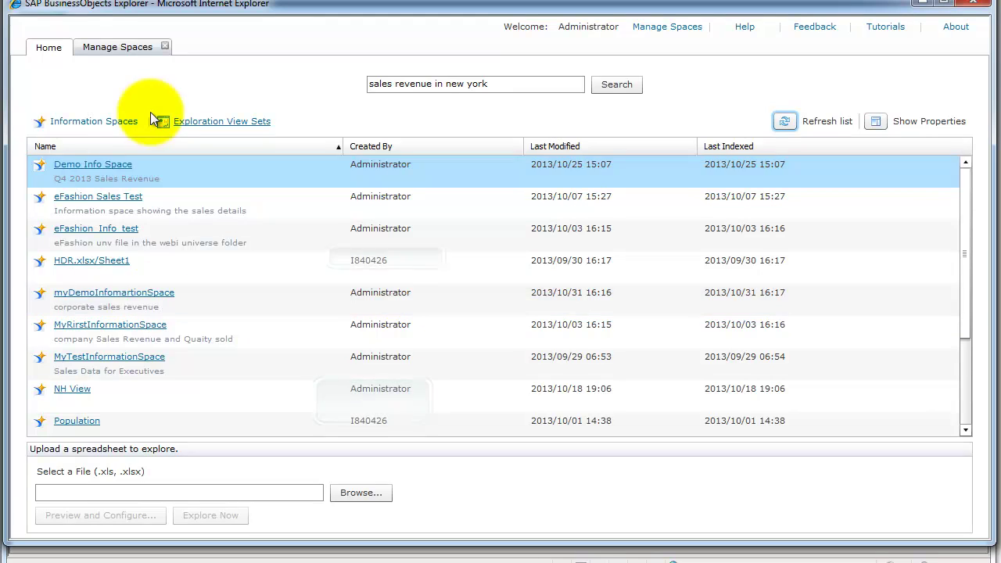
pyautogui.click(117, 294)
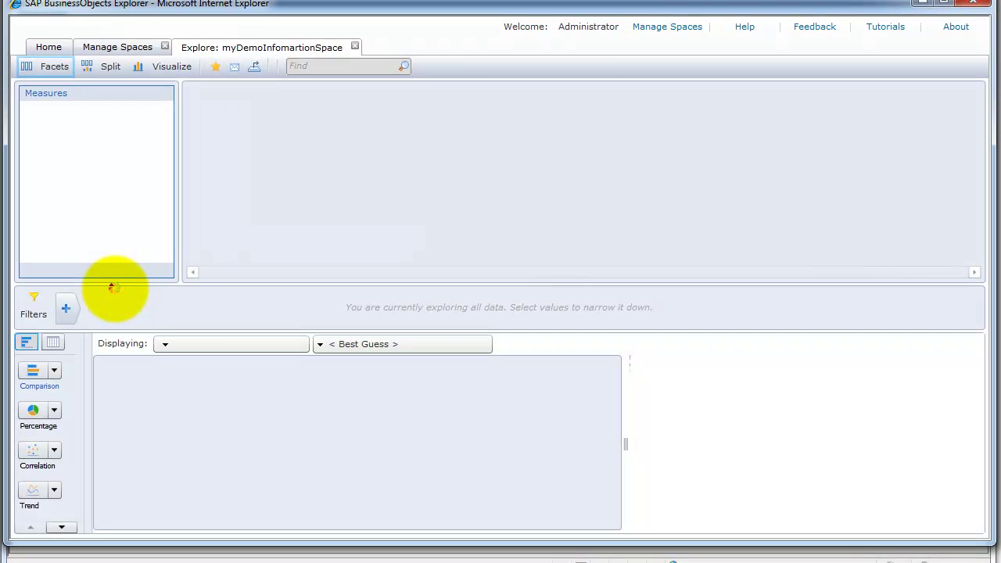